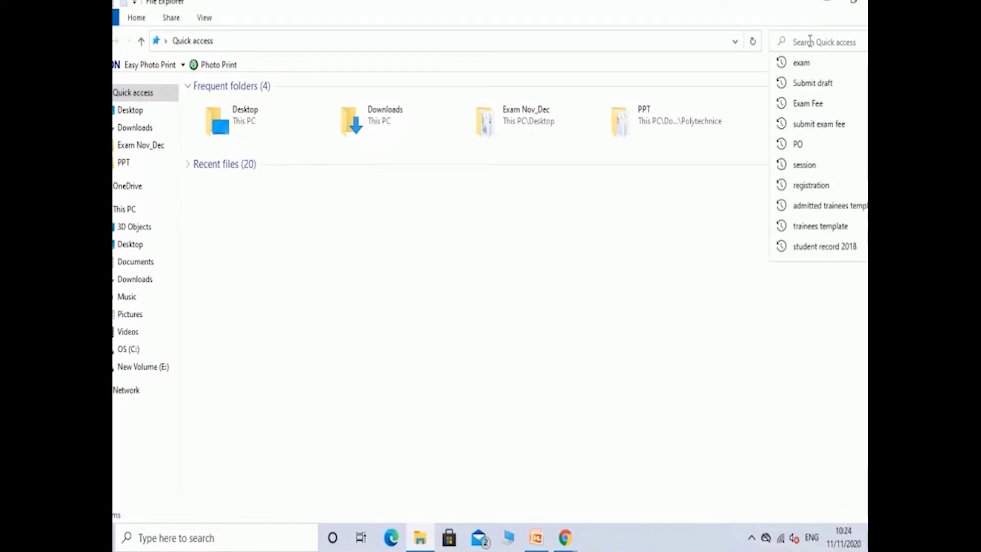
Search Quick access for "exam"
type("exa")
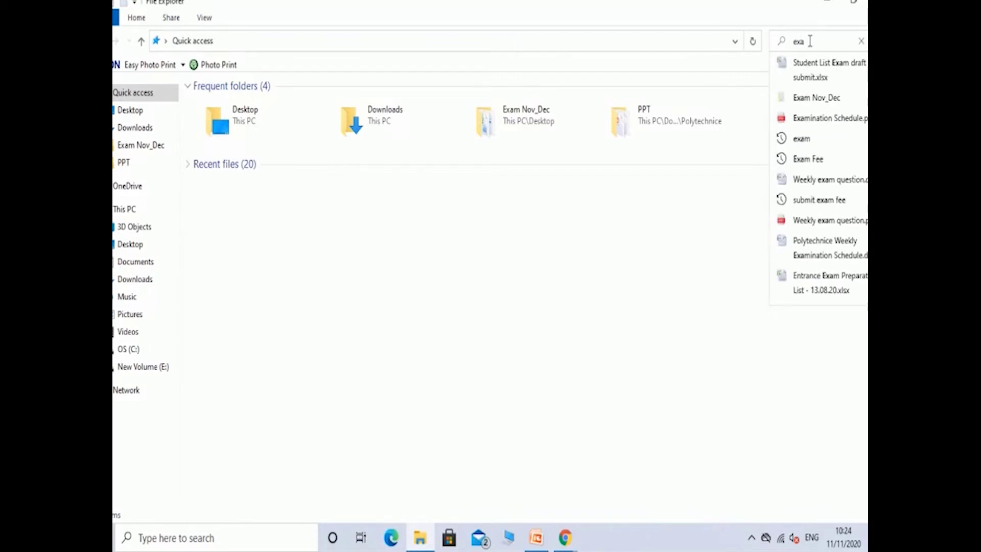
type("m")
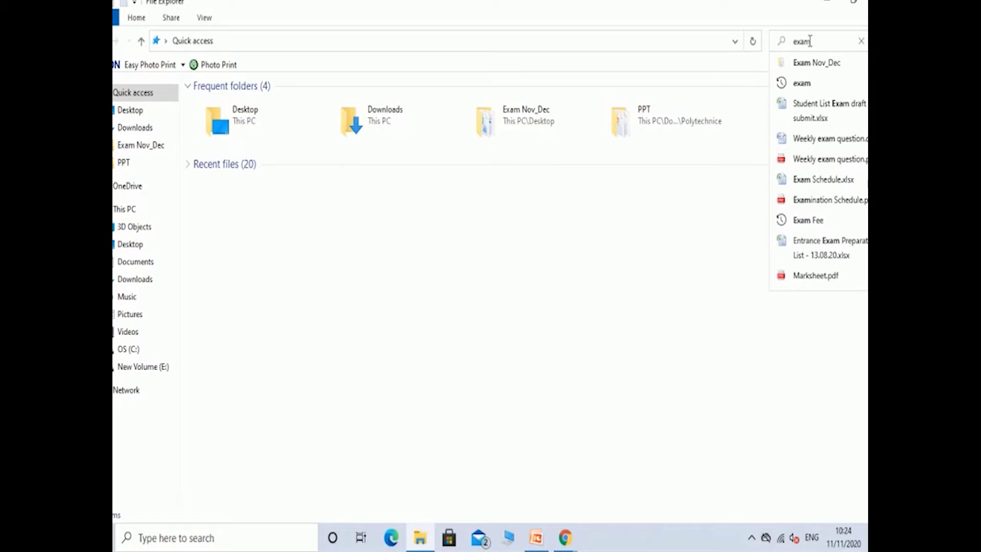
key("Return")
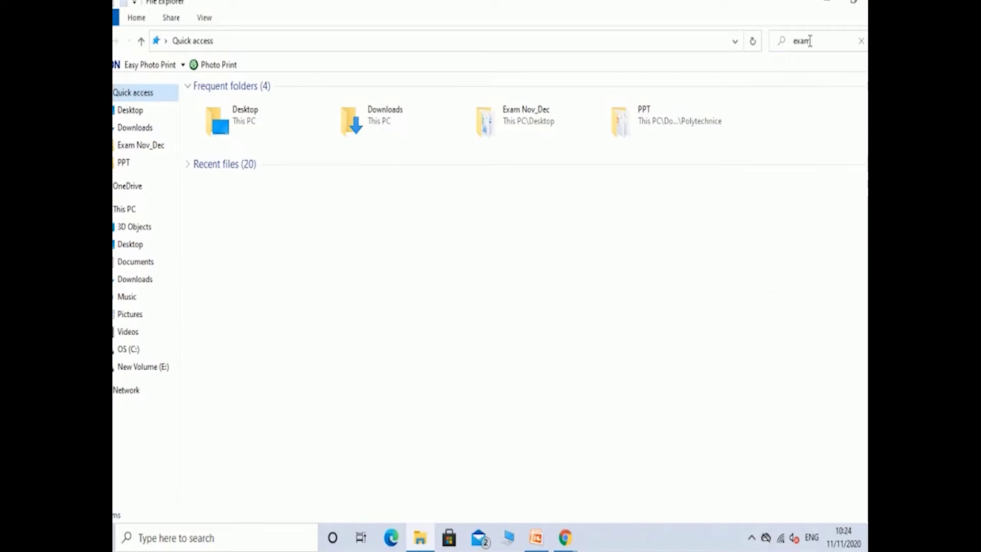
Open the Desktop folder and search it for "exam"
left_click(139, 118)
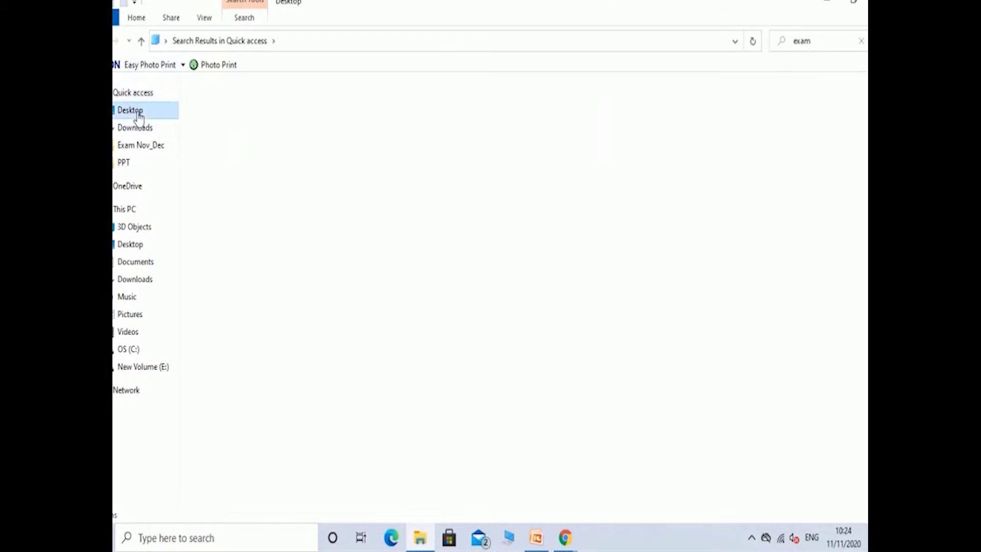
left_click(806, 40)
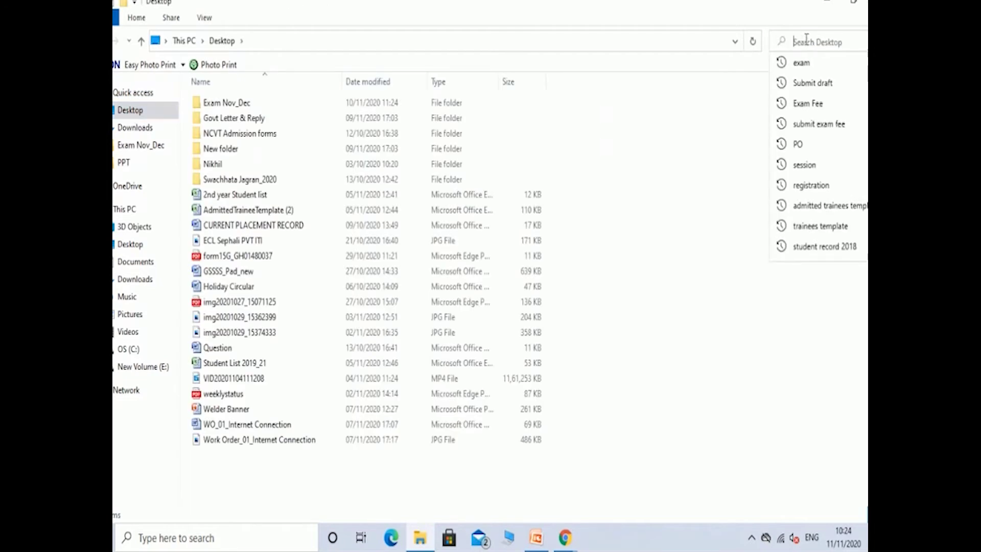
left_click(810, 65)
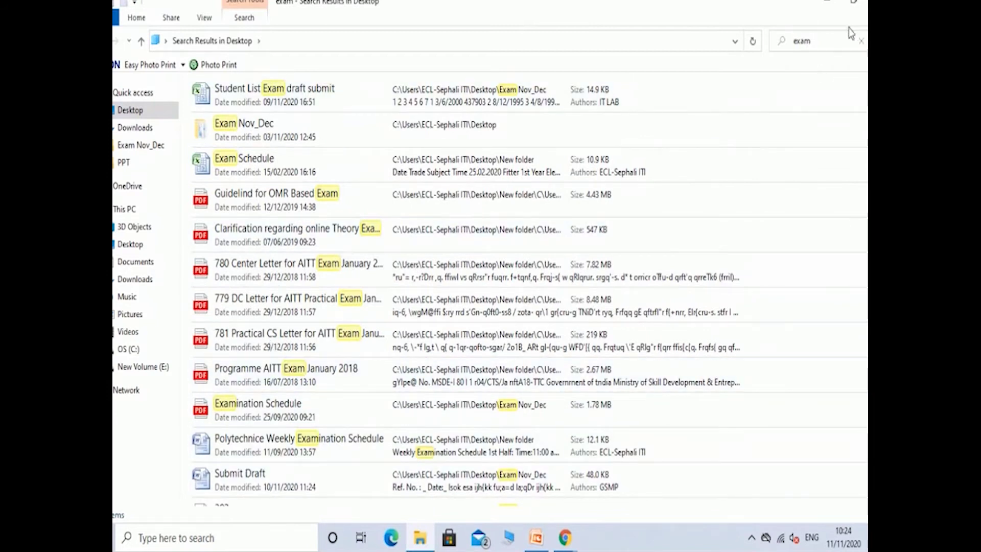
Replace the Desktop search term with "students" and run the search
left_click(838, 42)
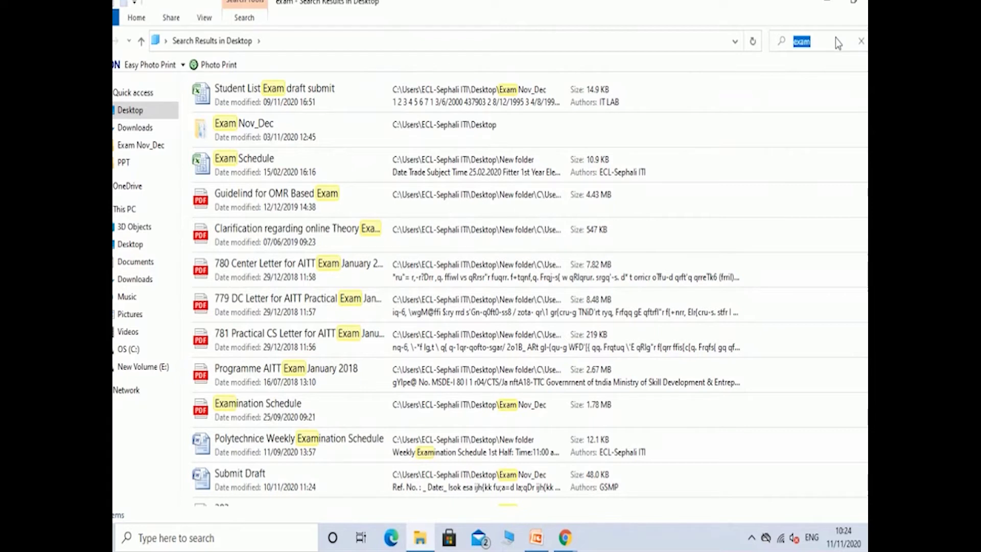
type("studen")
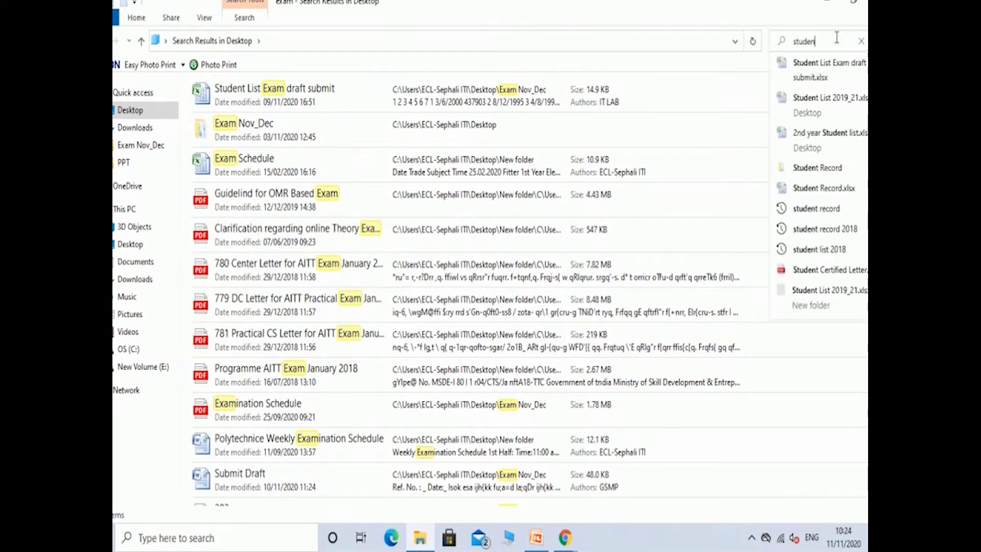
type("ts")
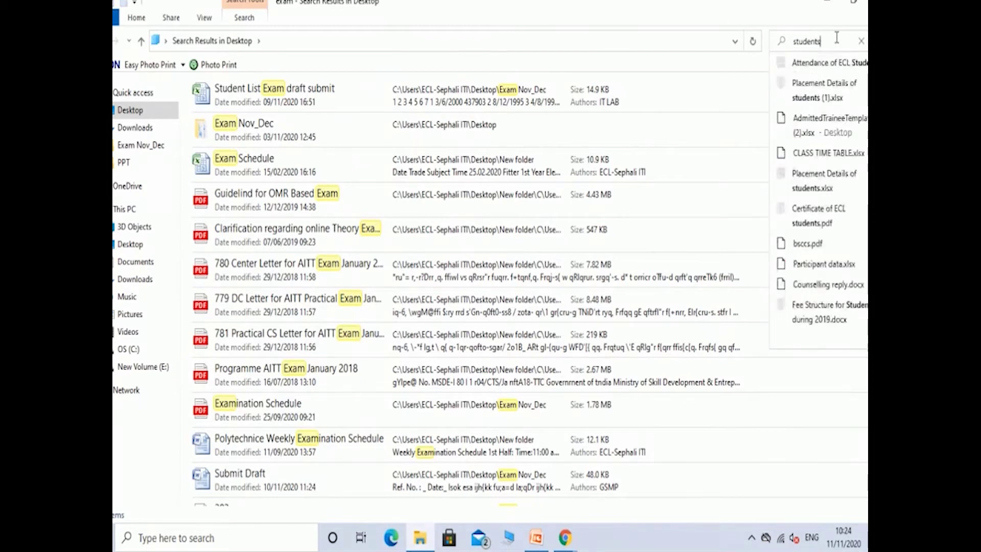
key("Return")
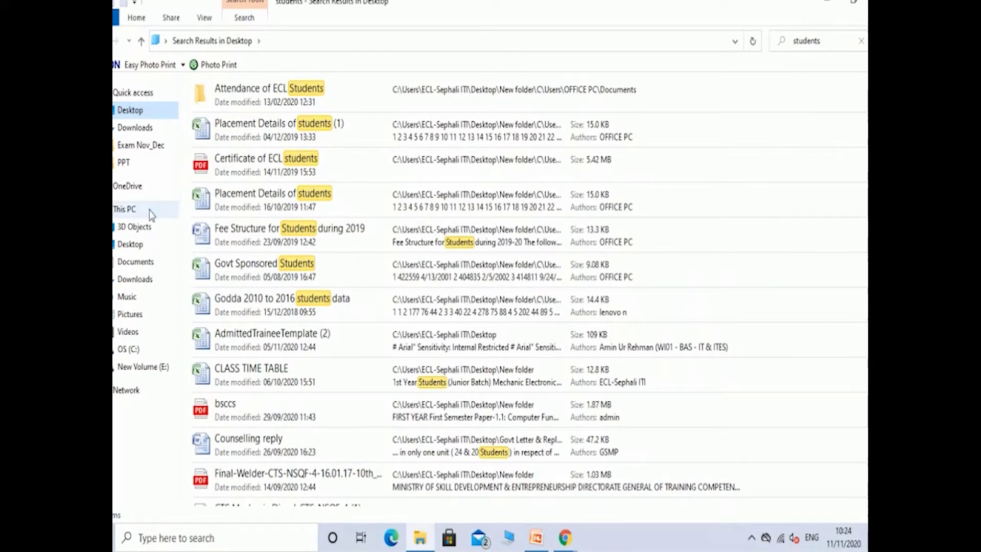
Open the Documents folder and search it for "students" by reusing the recent search
left_click(135, 262)
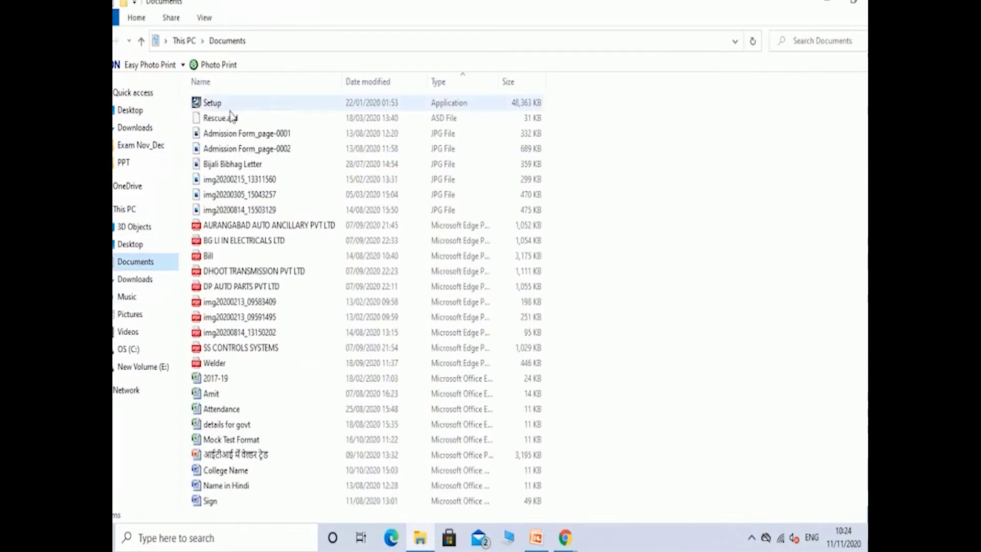
left_click(800, 41)
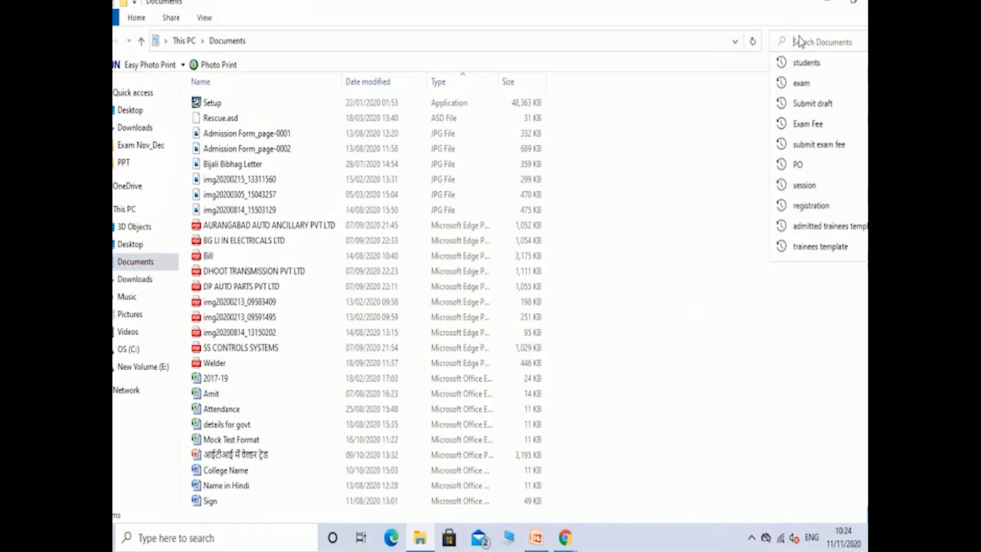
left_click(808, 62)
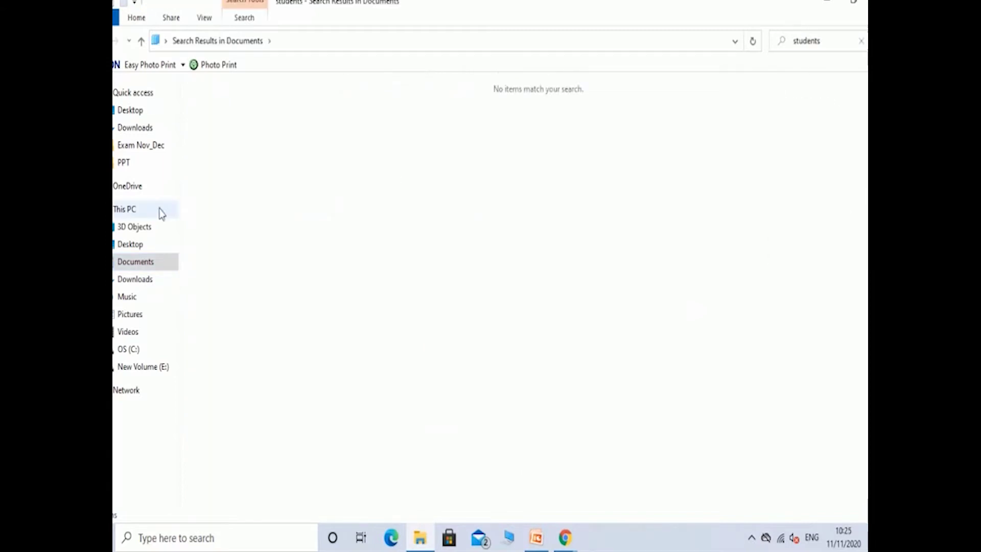
Open the Downloads folder and search it for "students" by reusing the recent search
left_click(134, 286)
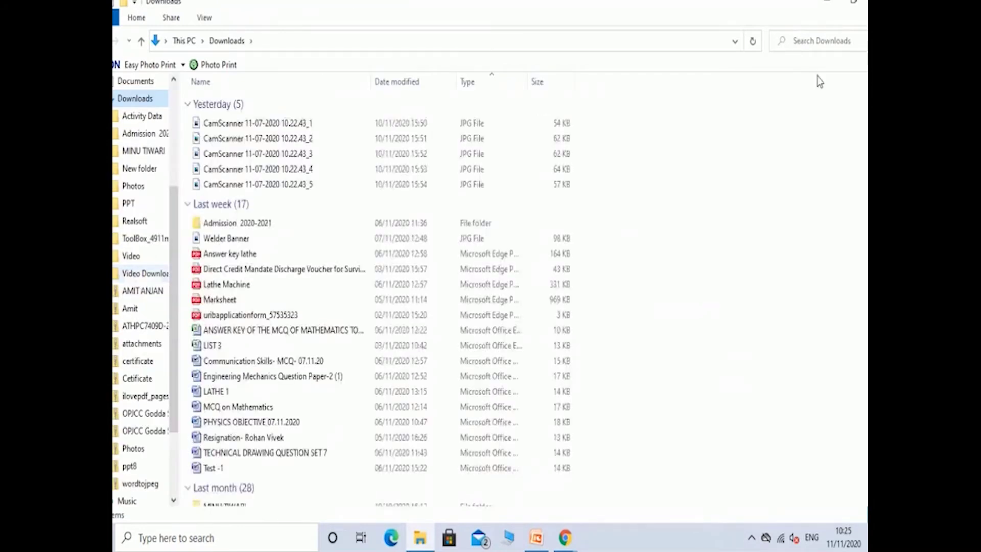
left_click(797, 40)
left_click(810, 65)
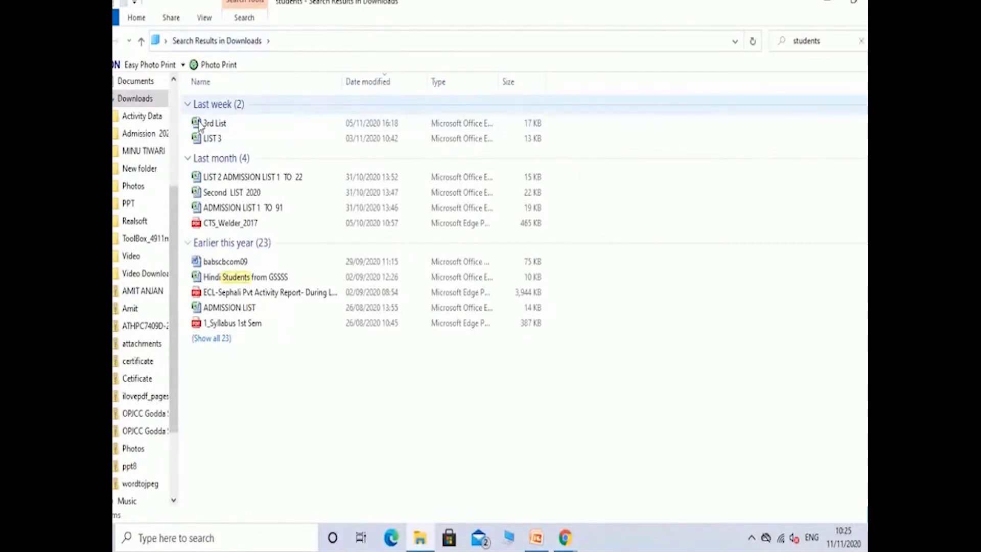
Go to This PC and open the New Volume (E:) drive
scroll(153, 119, "up", 2)
scroll(154, 119, "up", 1)
left_click(132, 127)
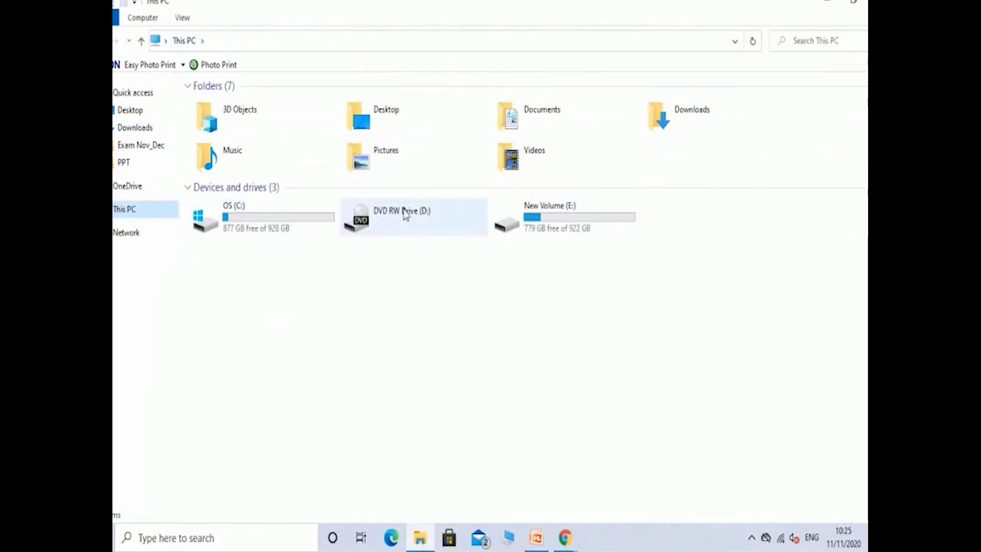
left_click(574, 220)
double_click(574, 219)
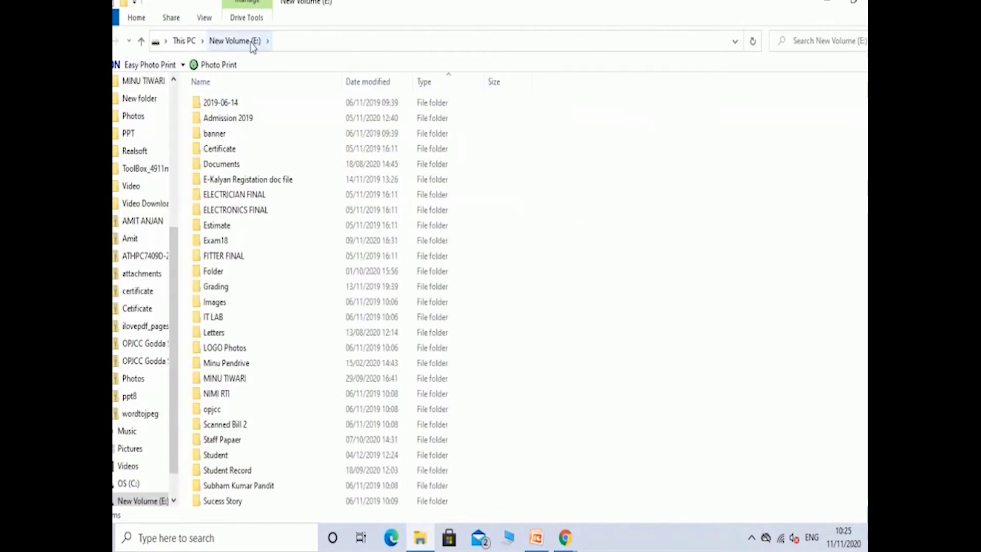
Open Admission 2019 and its ELECTRICIAN_19 subfolder, and go back up to Admission 2019
double_click(250, 121)
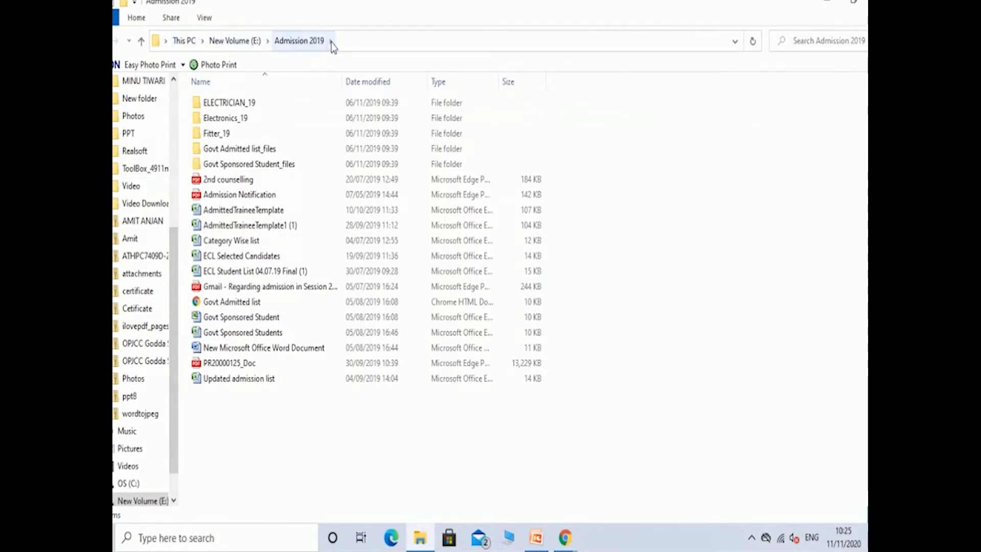
double_click(248, 101)
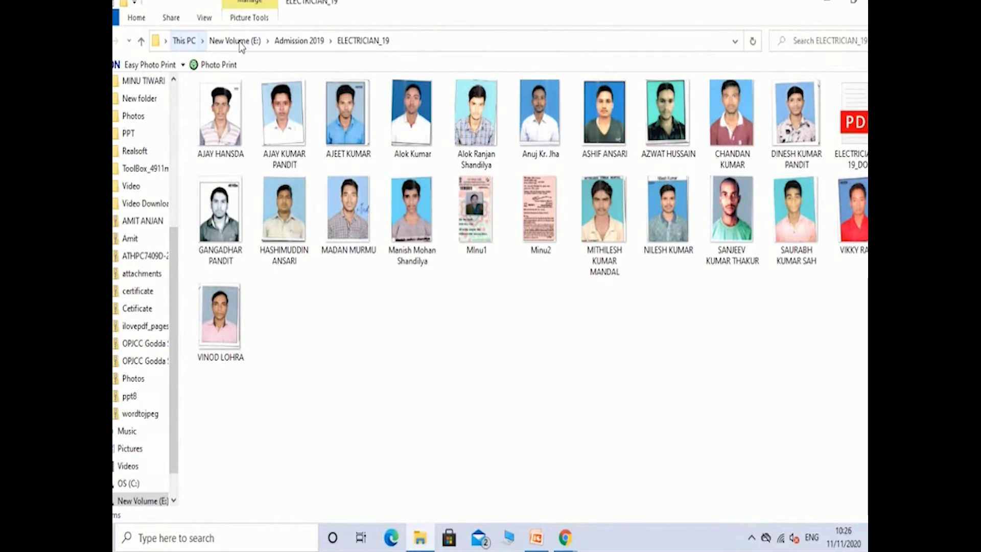
key("alt+Up")
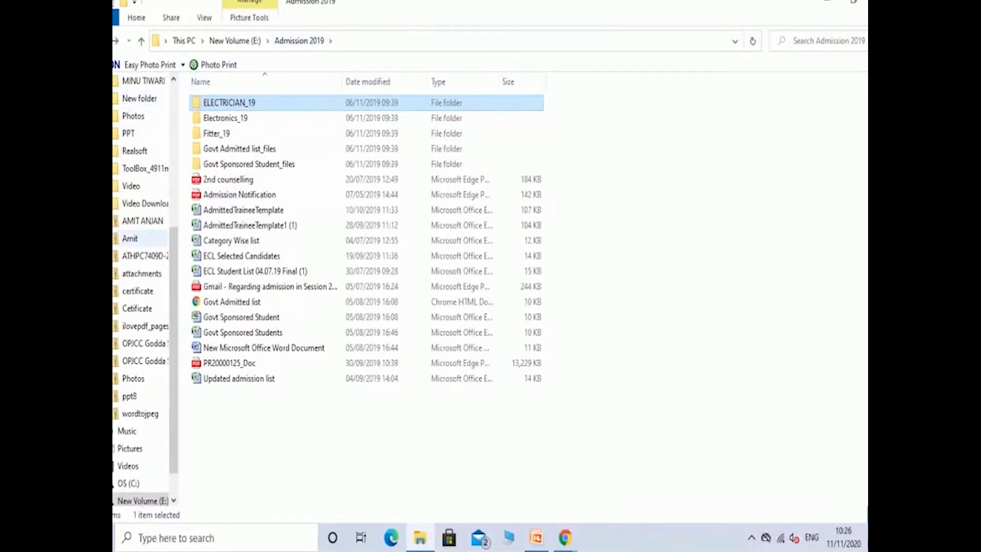
Collapse the expanded Downloads branch in the folder tree, open Downloads from Quick access, and collapse the Quick access group
scroll(132, 209, "up", 5)
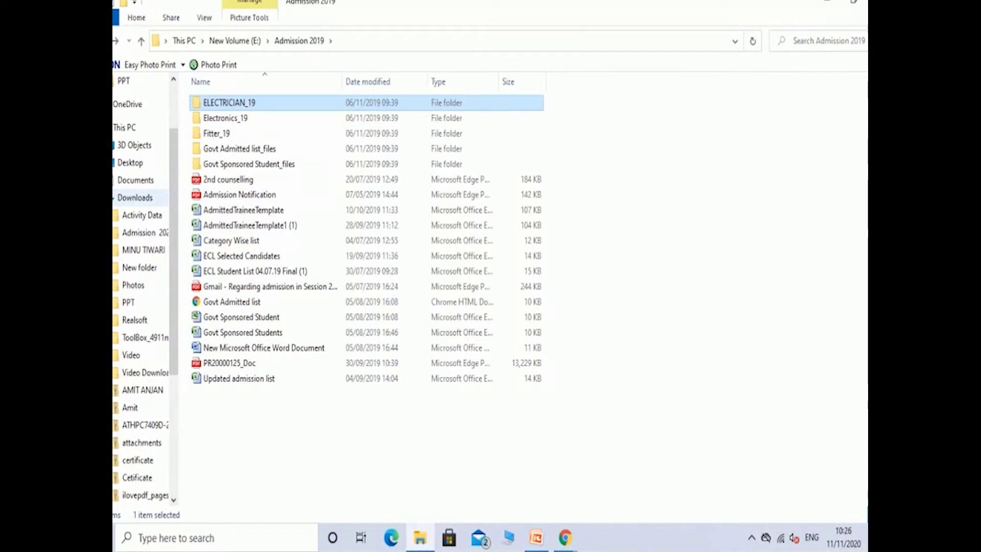
left_click(114, 197)
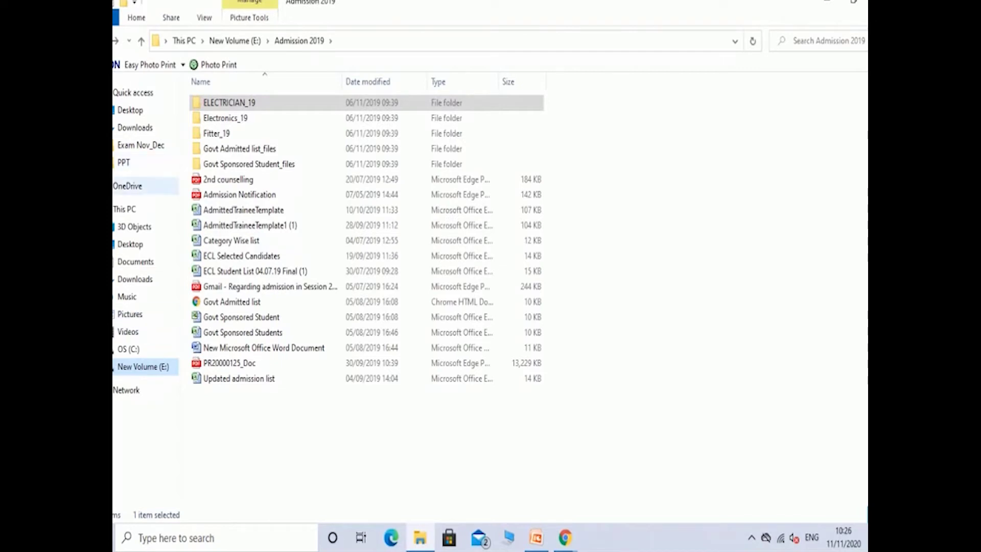
left_click(136, 131)
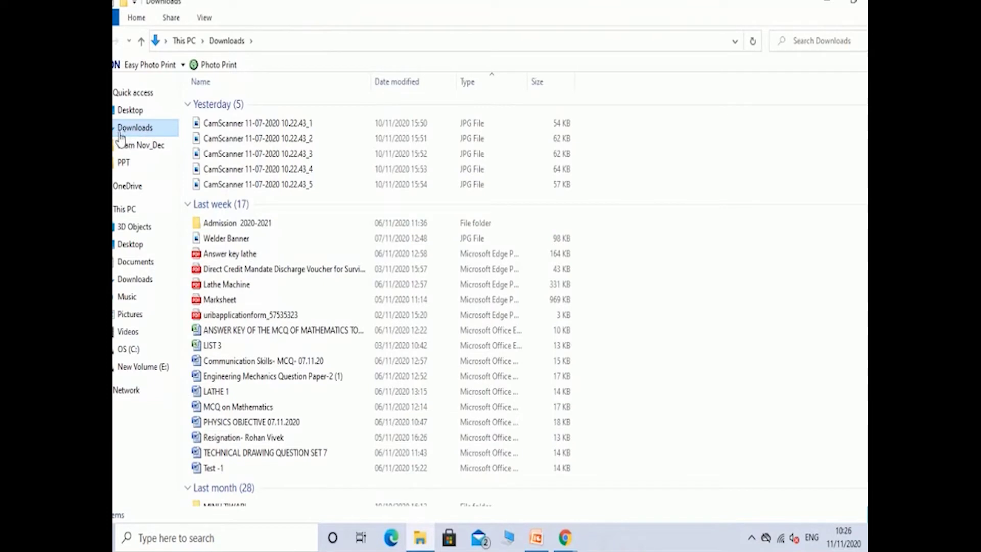
left_click(114, 92)
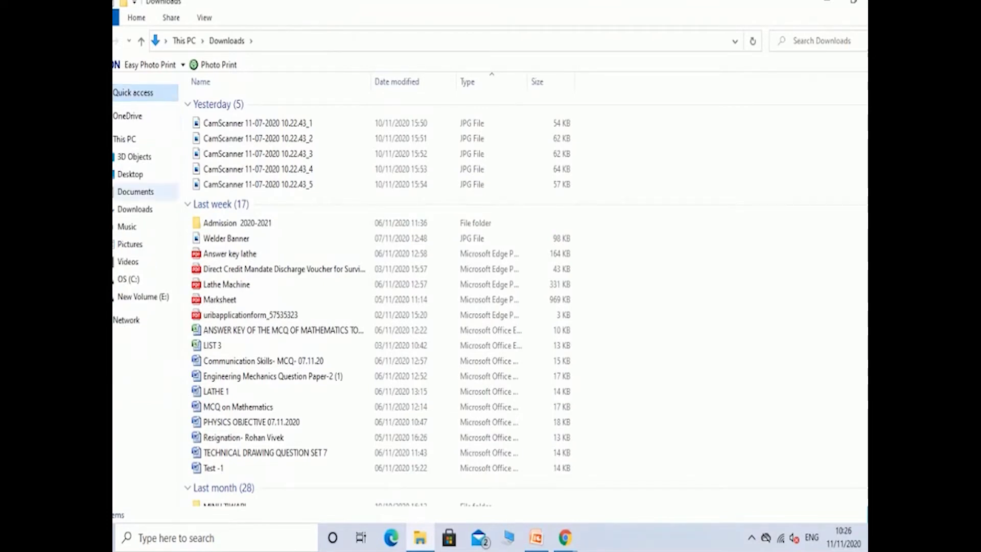
Open the Desktop folder under This PC, and collapse and re-expand its subfolders in the folder tree
left_click(136, 178)
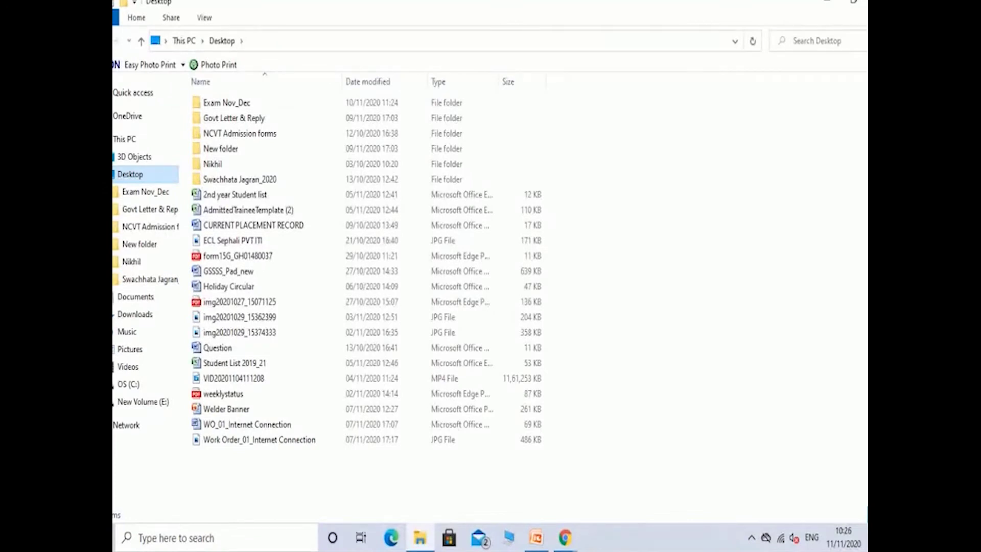
left_click(115, 174)
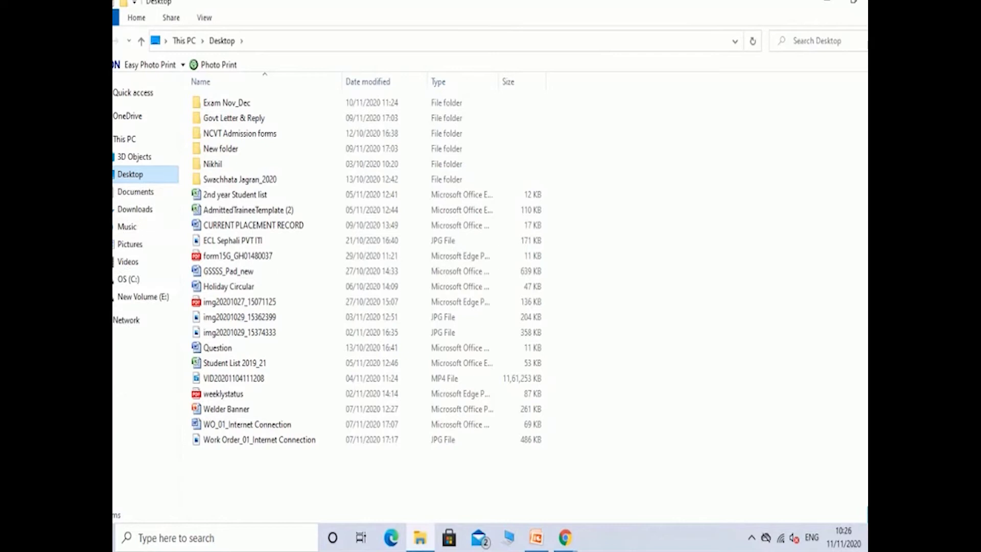
left_click(114, 174)
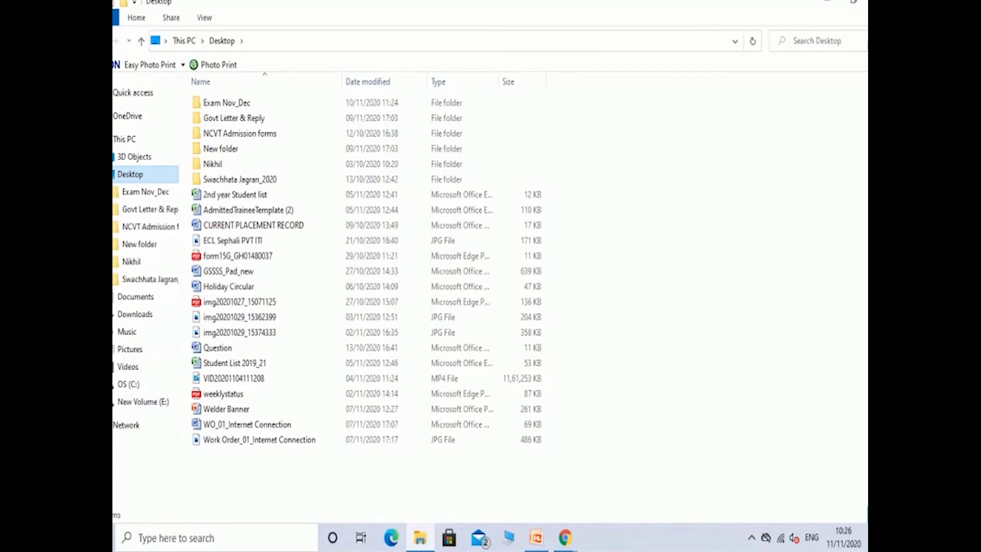
Open New folder on the Desktop and go down through its C folder into Users
left_click(143, 246)
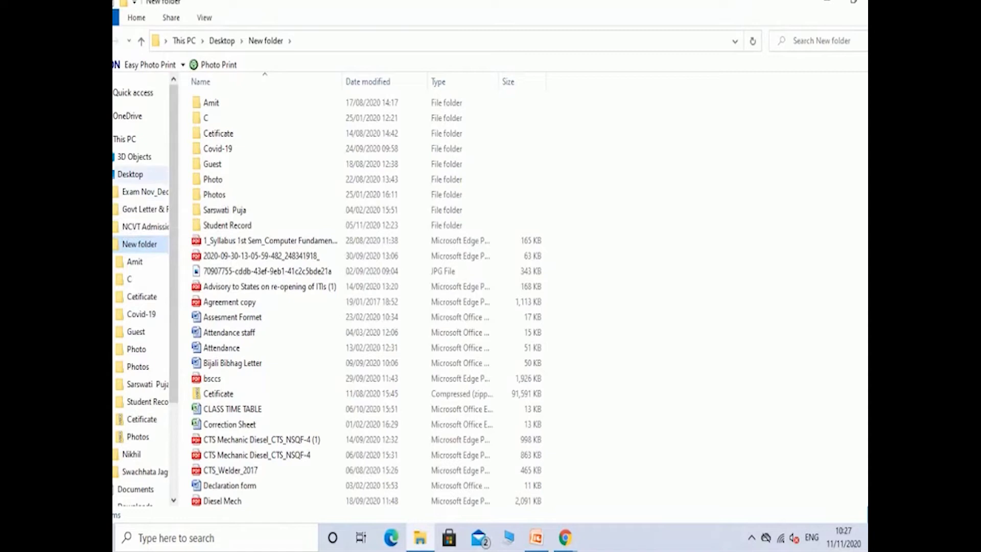
left_click(114, 174)
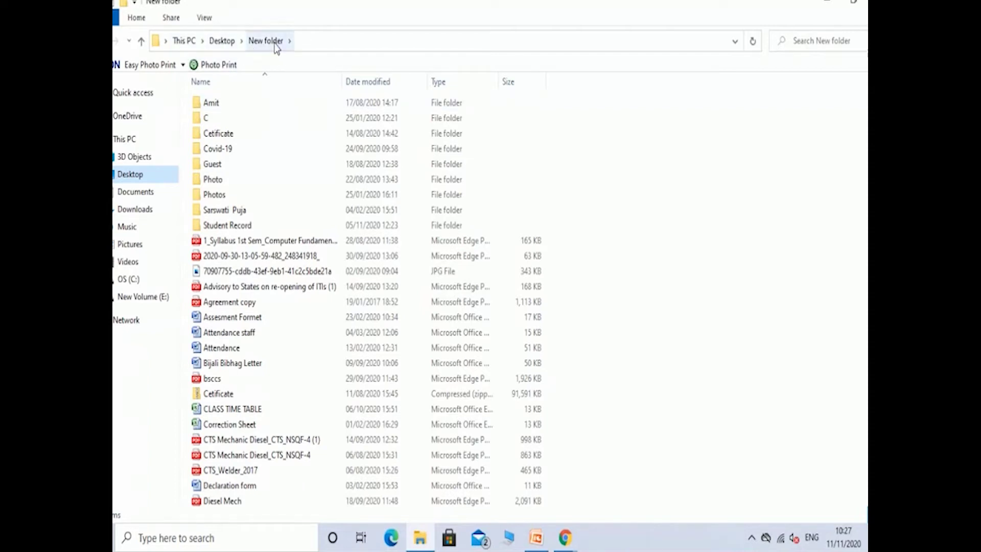
double_click(219, 119)
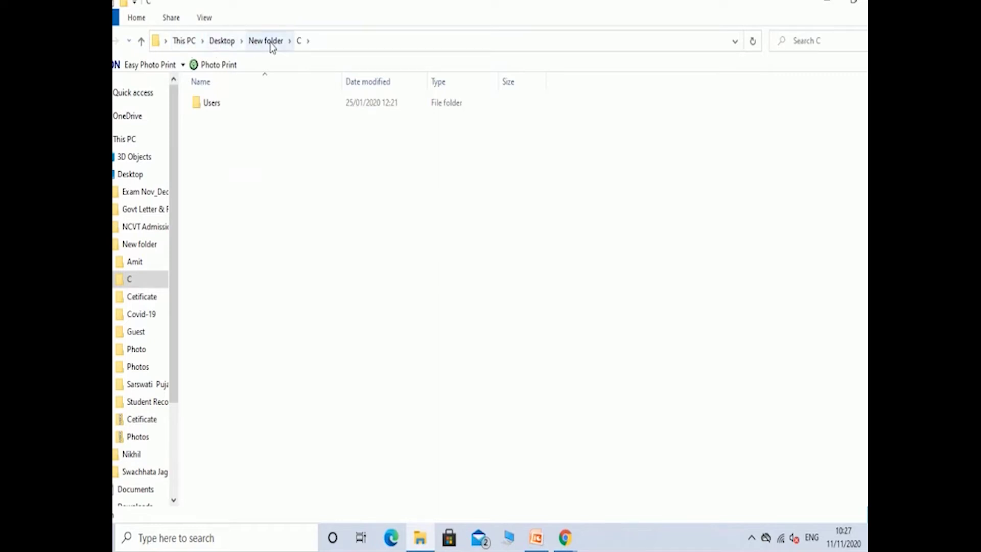
double_click(230, 103)
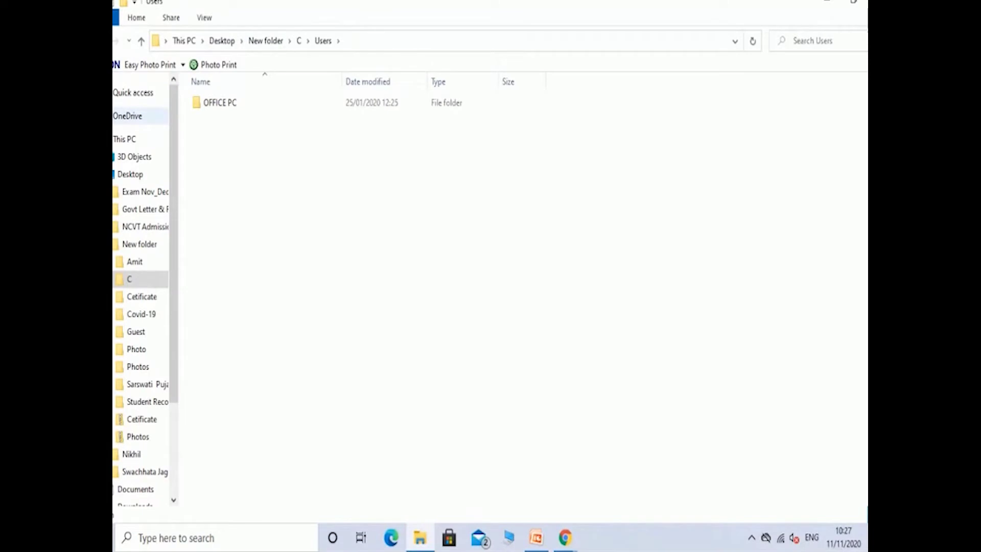
Look through the Home and View commands and preview the Users folder in the Extra large icons and Small icons layouts
left_click(136, 20)
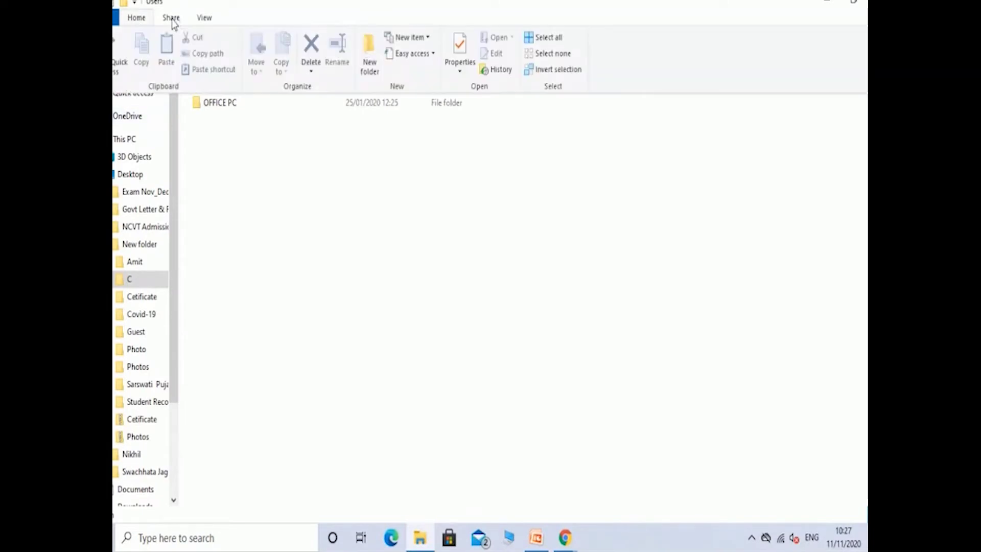
left_click(204, 17)
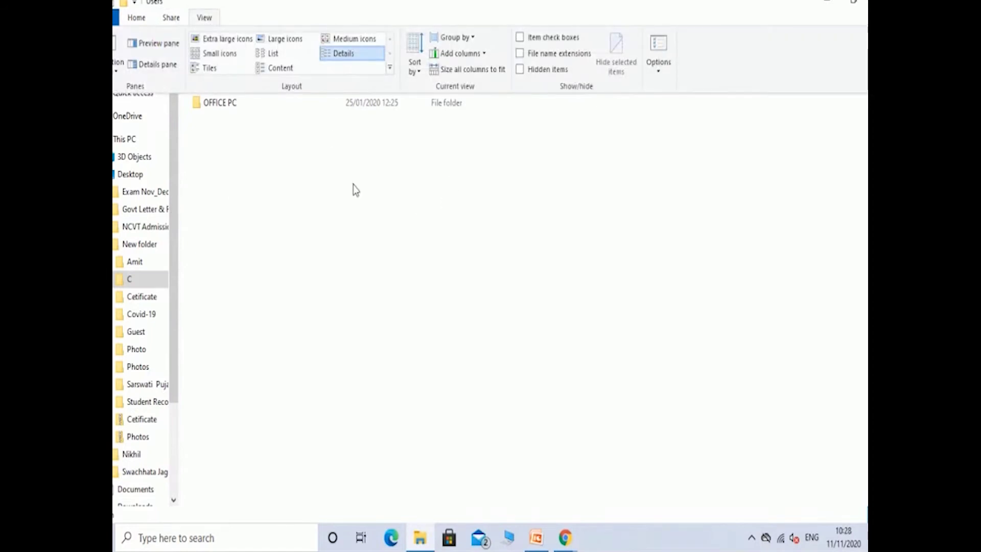
left_click(214, 44)
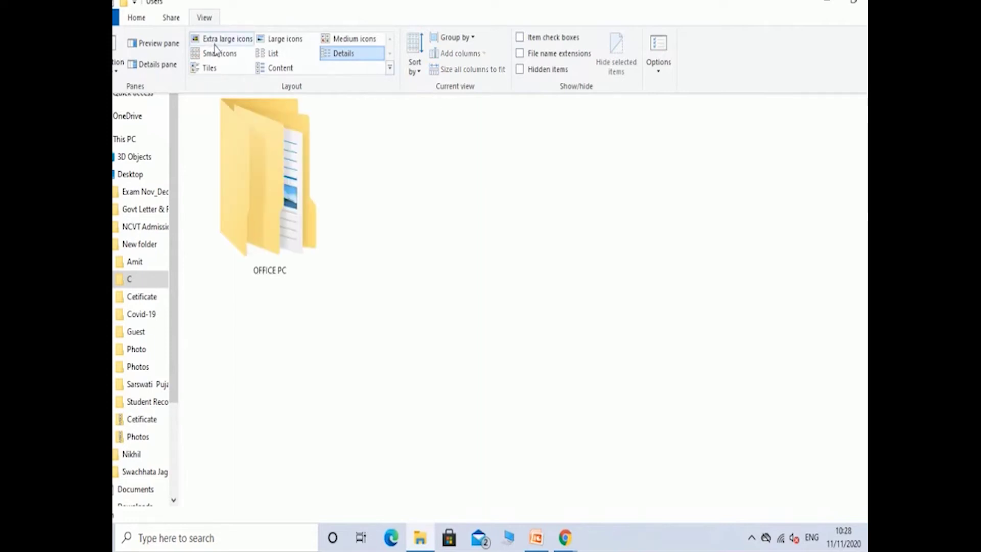
left_click(216, 53)
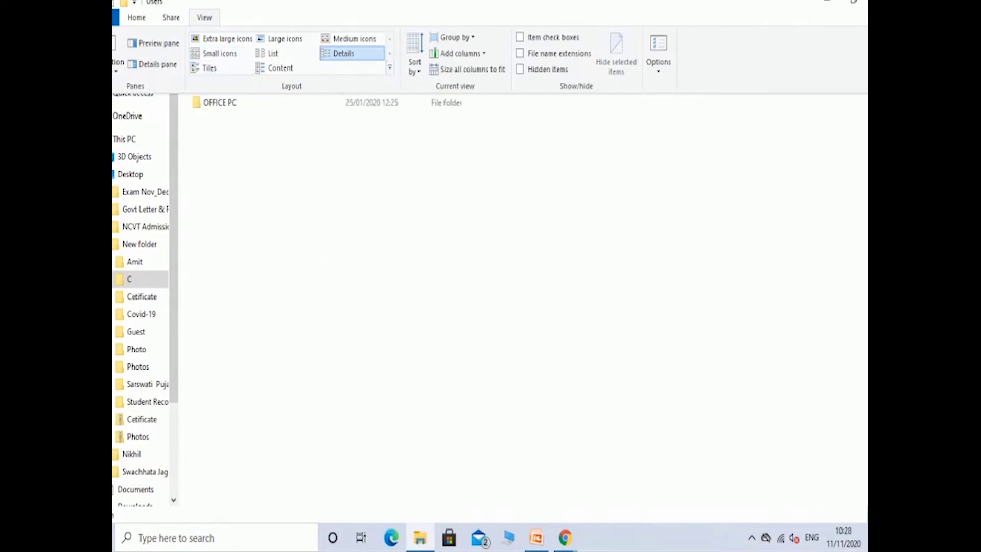
Switch to the PowerPoint presentation and review the File Explorer slide and the slide with the table of folder parts
key("alt+Tab")
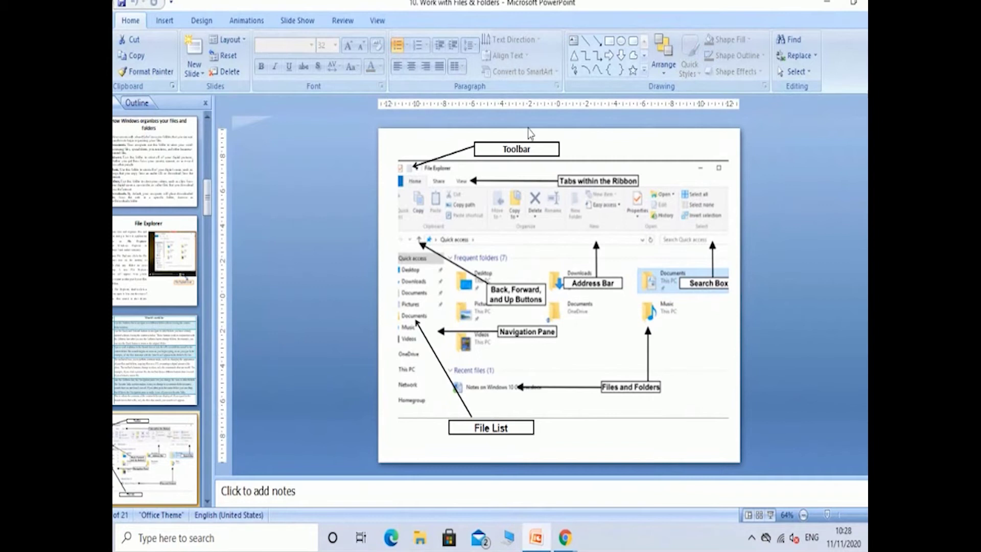
left_click(148, 373)
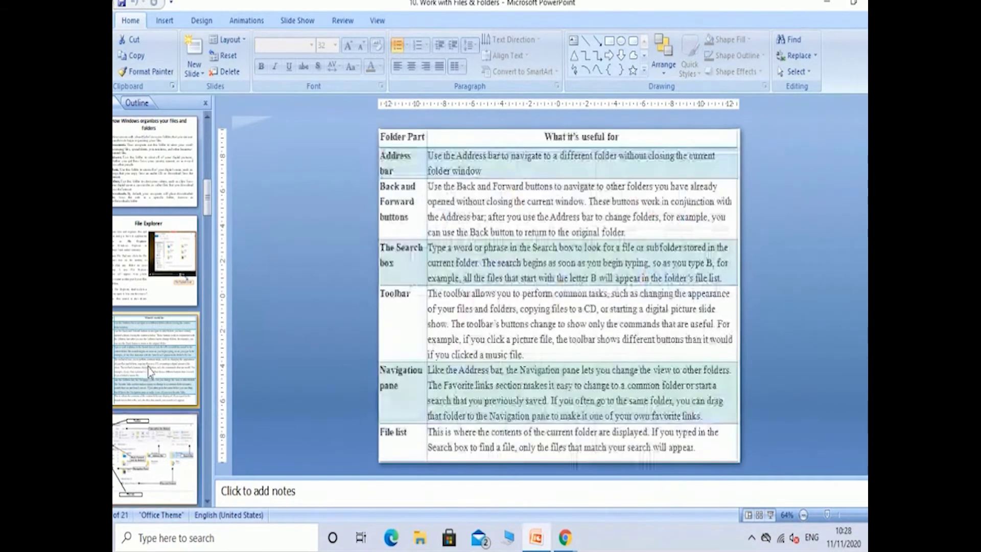
left_click(154, 277)
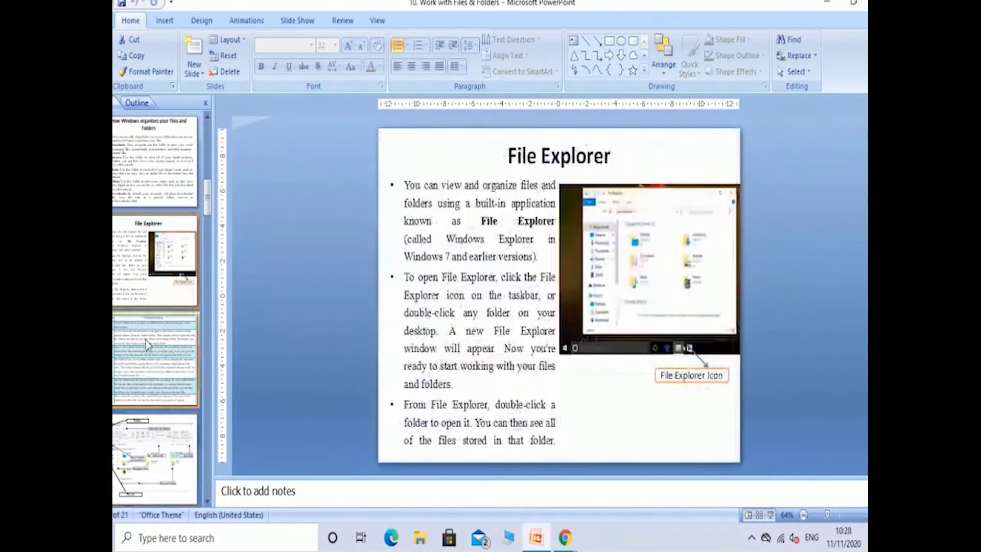
left_click(145, 340)
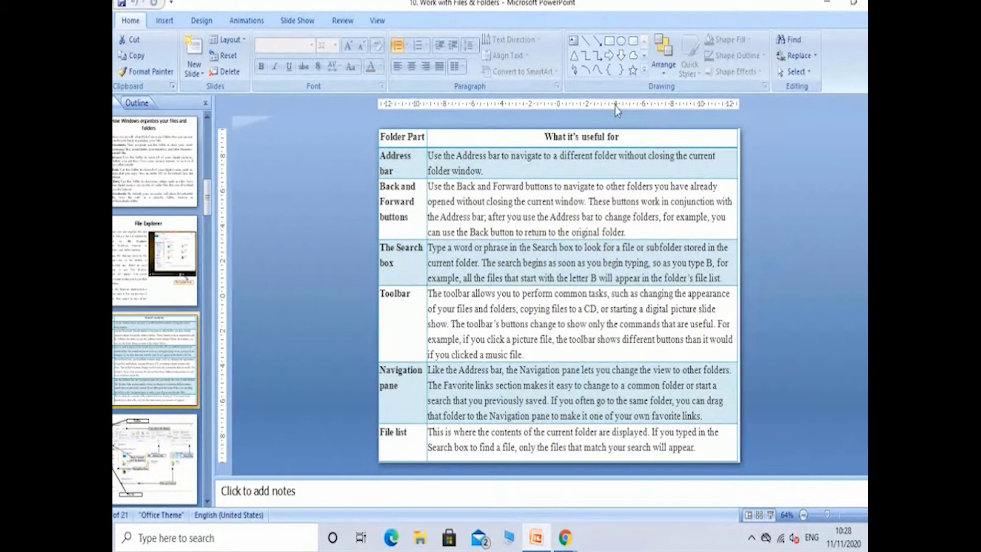
Open File Explorer and go through Desktop into the Exam Nov_Dec folder, checking the folder parts slide before returning to that folder
left_click(420, 539)
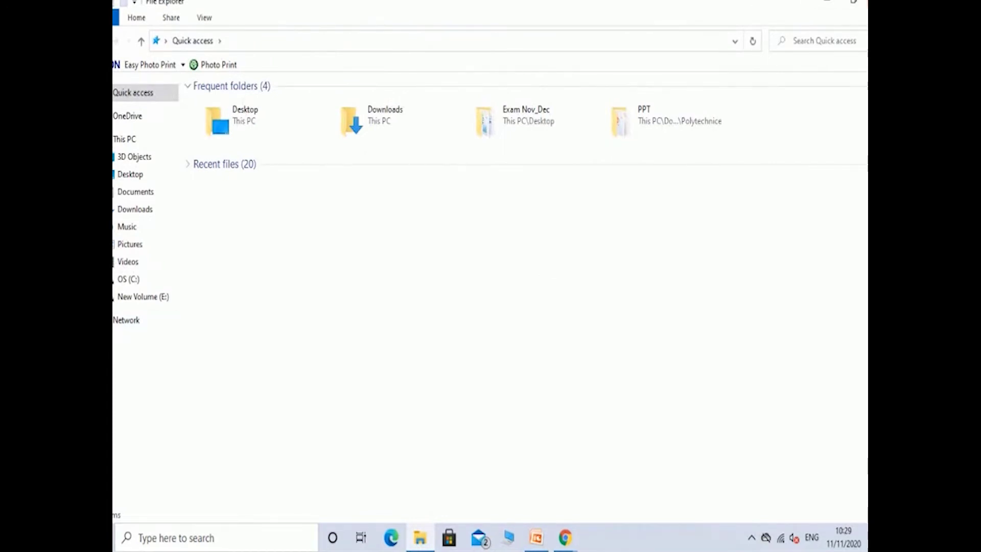
left_click(269, 123)
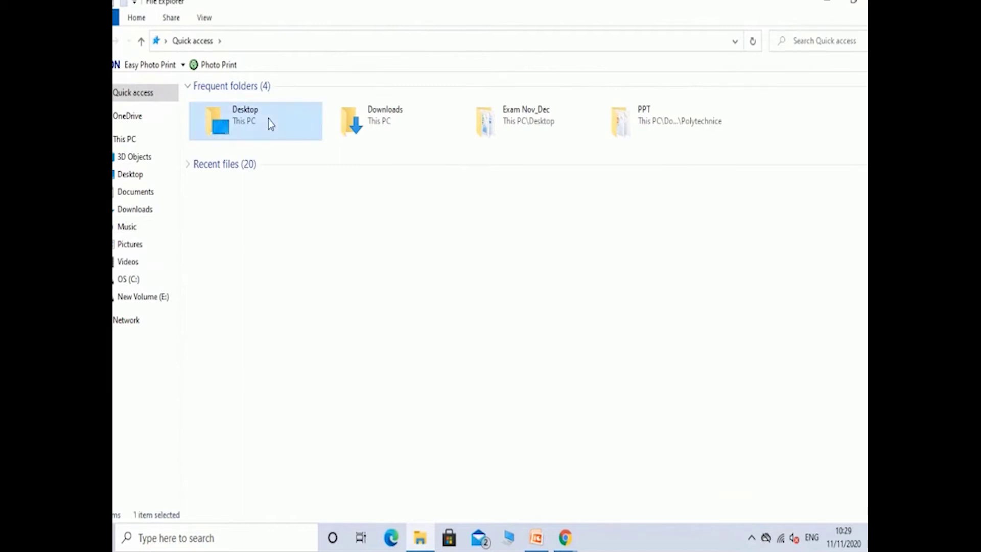
double_click(268, 118)
double_click(240, 103)
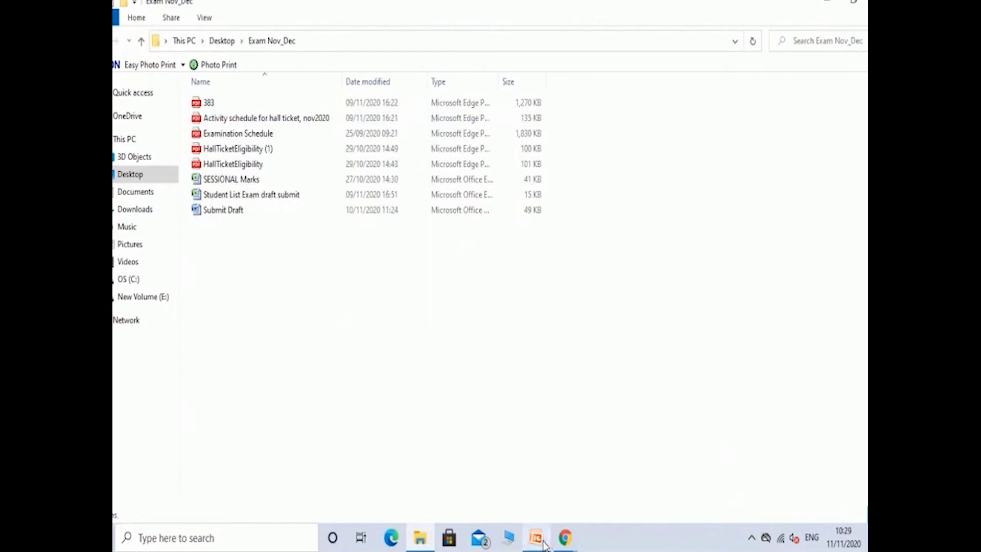
left_click(536, 538)
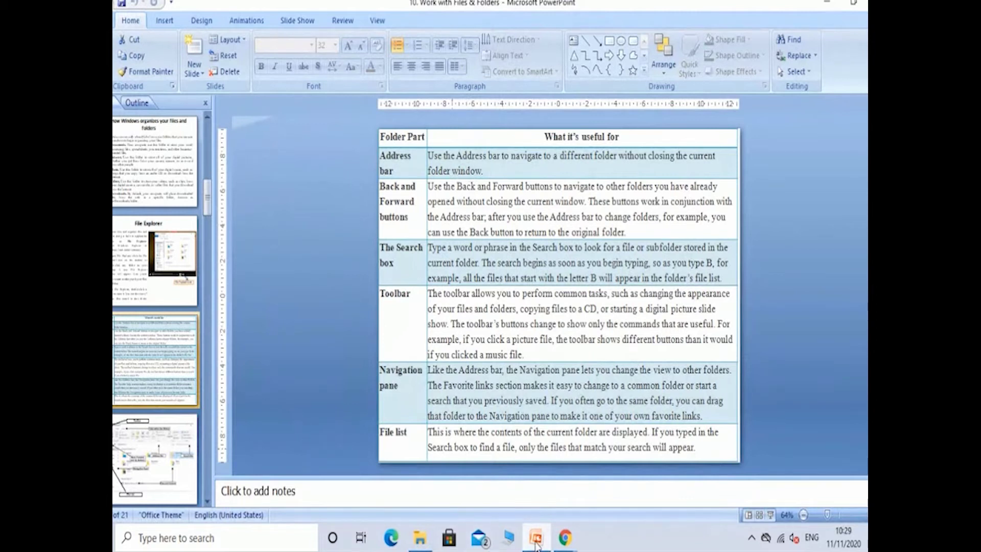
left_click(433, 540)
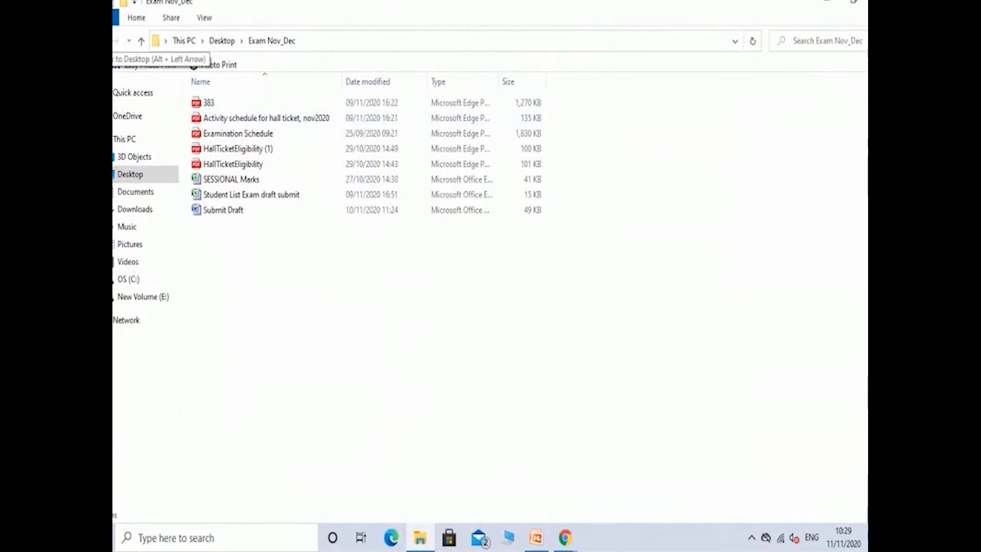
Go back through the history to Quick access and forward to Exam Nov_Dec, then move up to Desktop and reopen Exam Nov_Dec
left_click(115, 41)
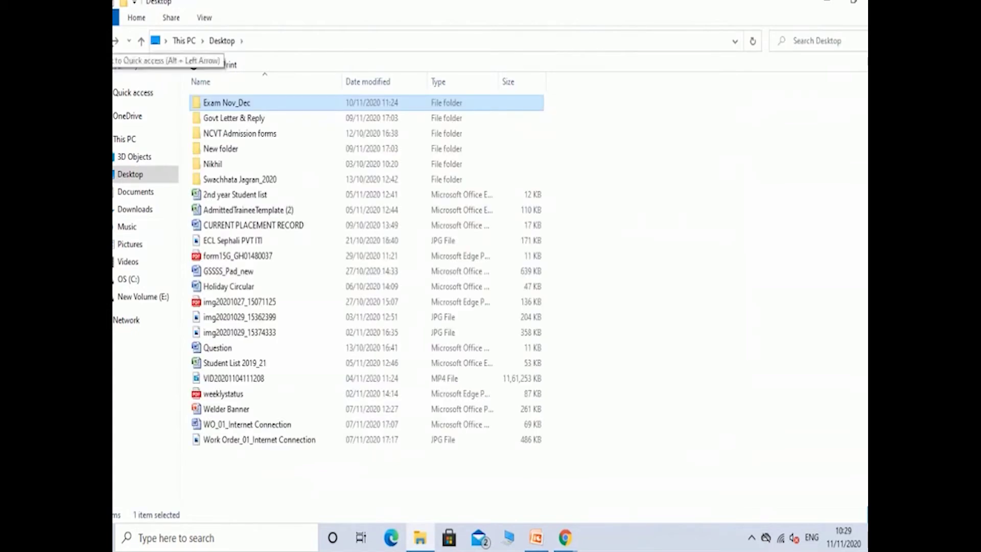
left_click(116, 41)
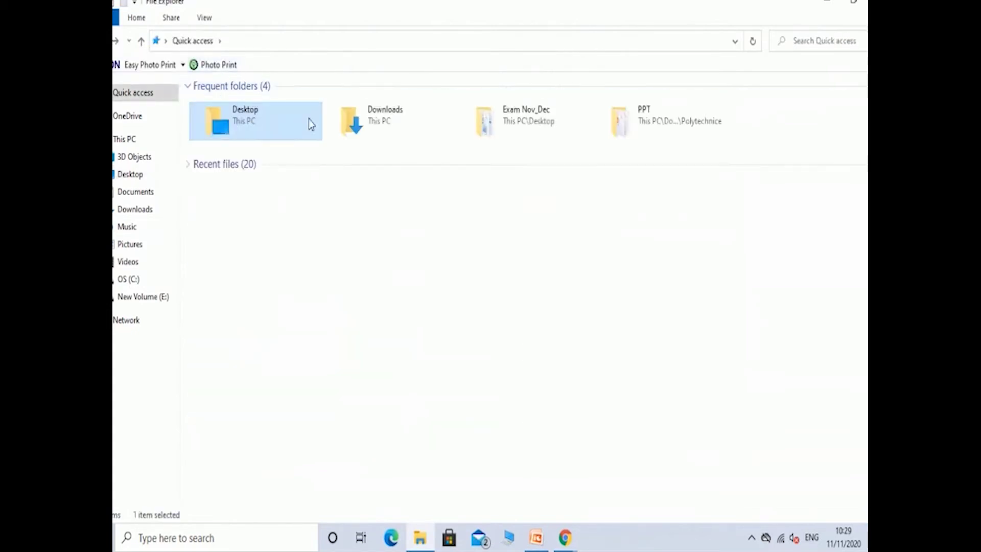
left_click(117, 42)
left_click(117, 44)
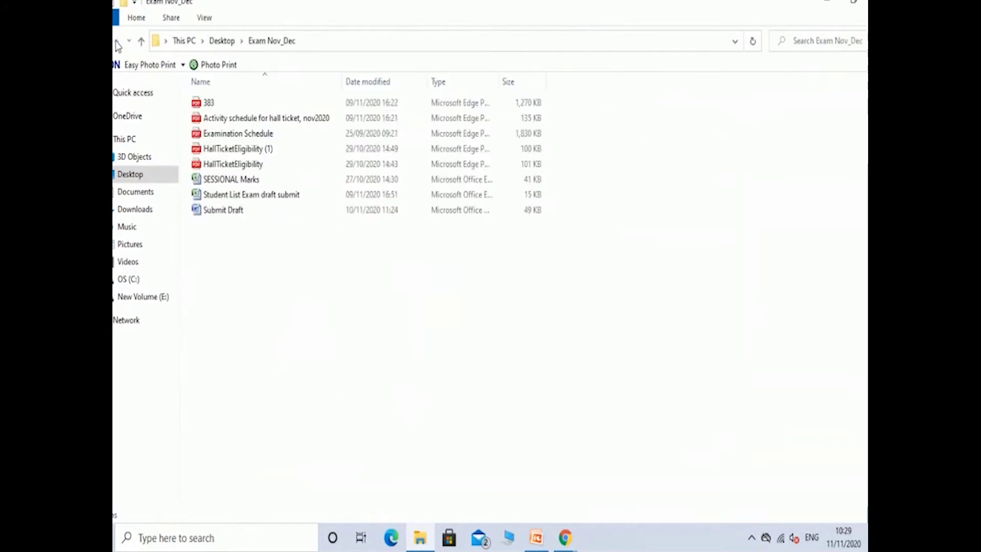
left_click(141, 42)
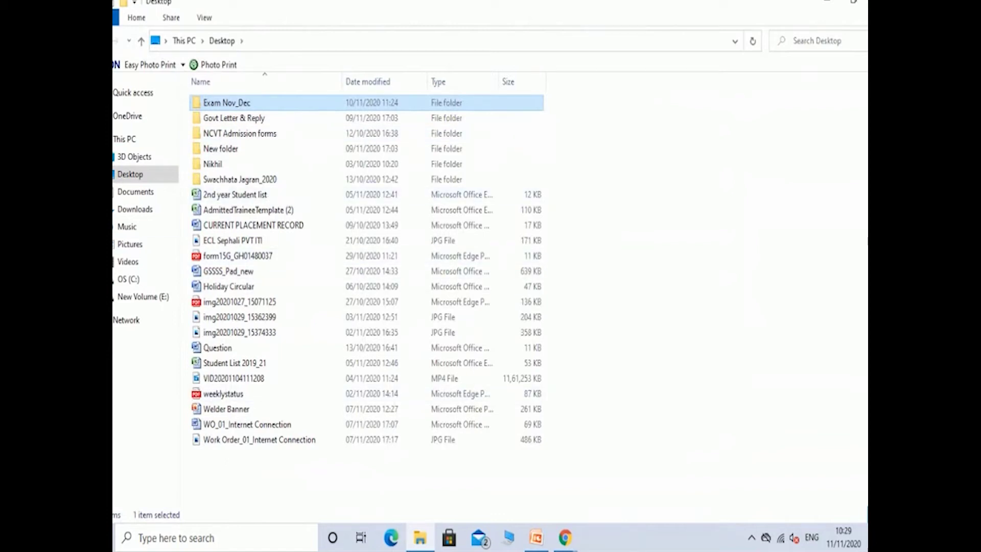
key("Return")
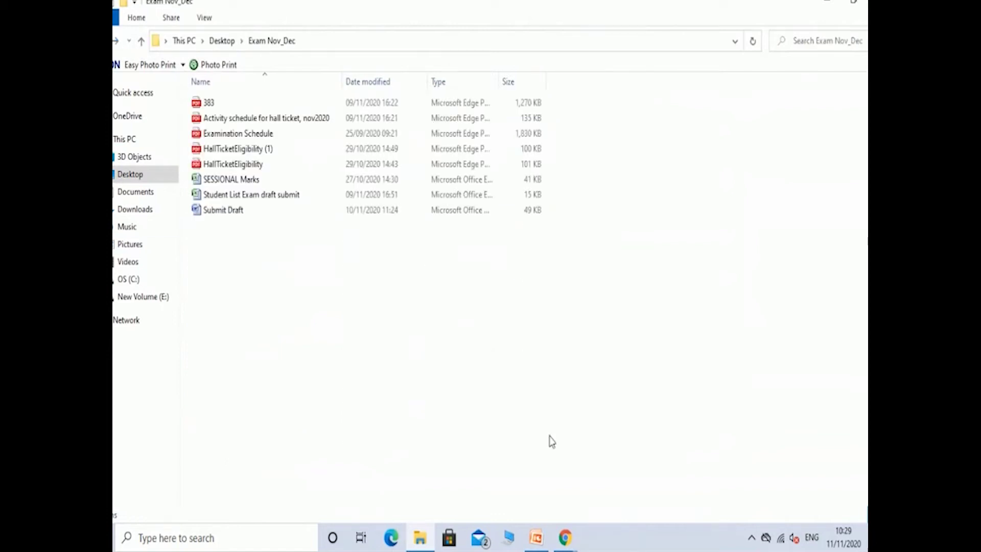
Review the folder parts slide in PowerPoint, then return to File Explorer and open Desktop with its subfolders expanded in the folder tree
left_click(535, 539)
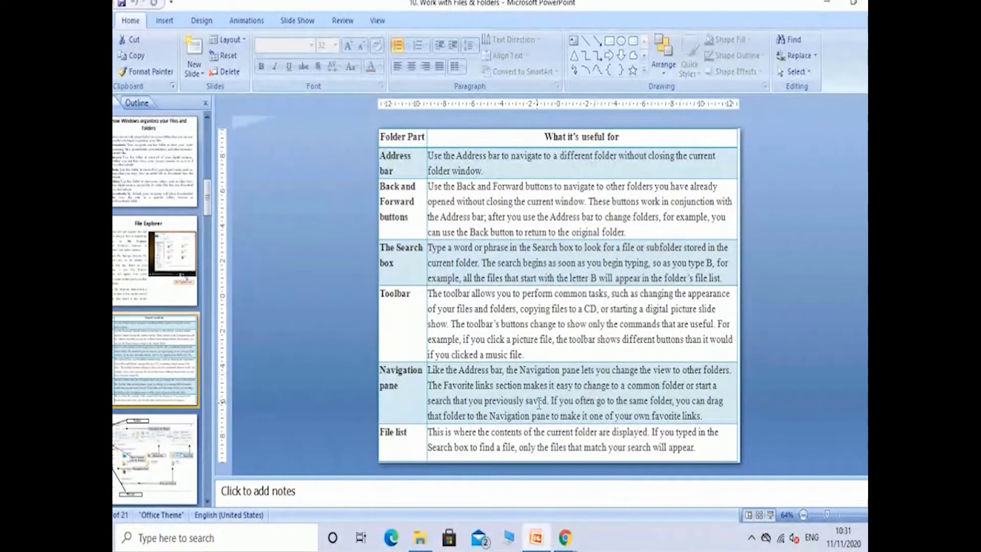
left_click(424, 533)
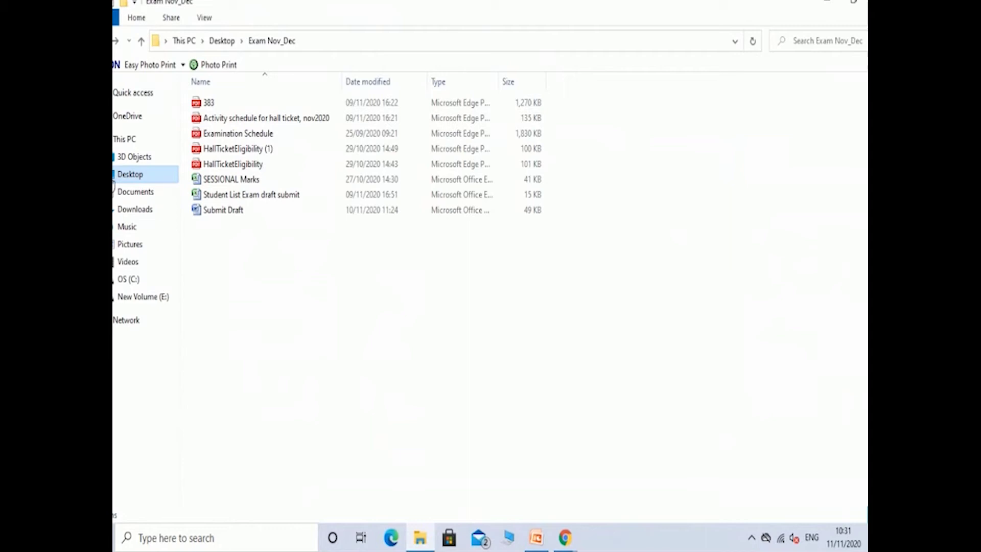
left_click(123, 177)
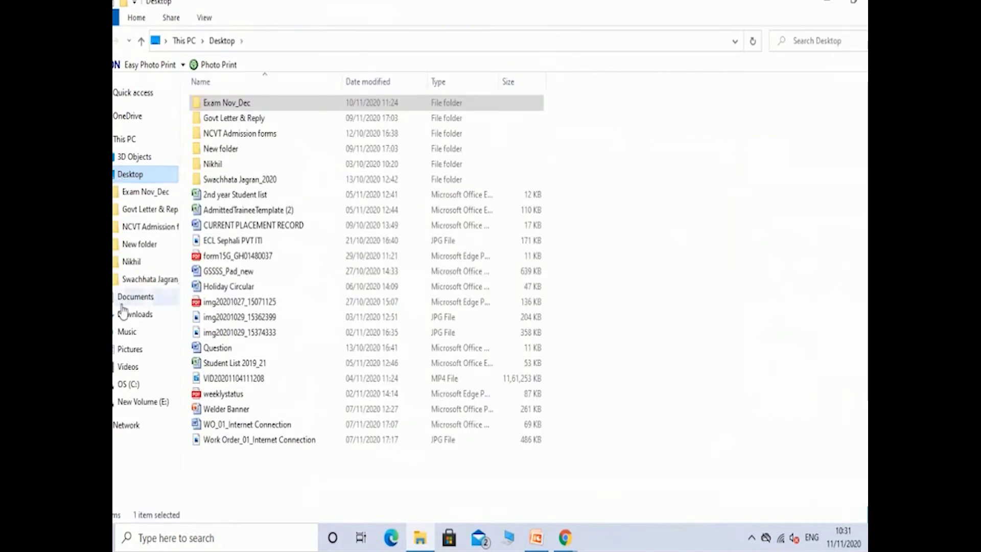
right_click(147, 184)
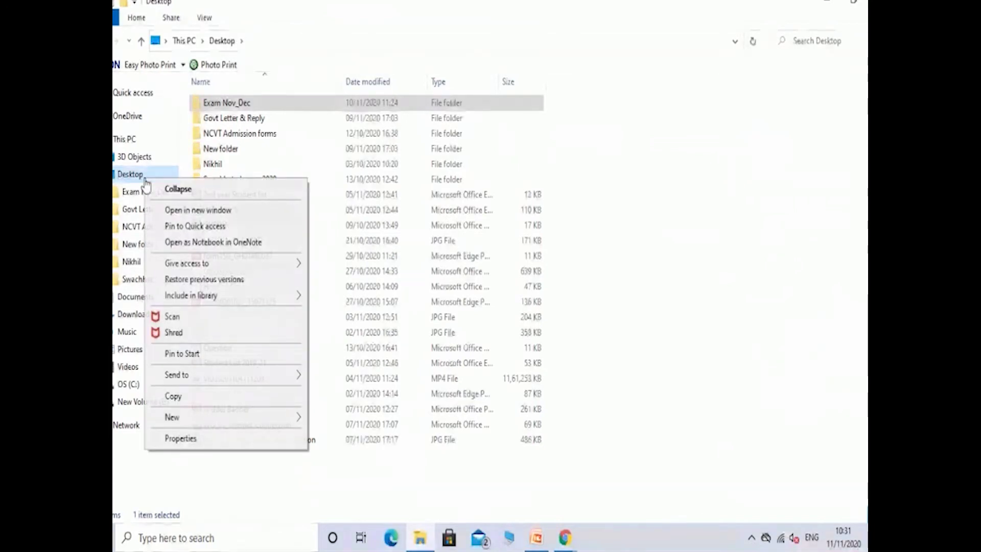
key("Escape")
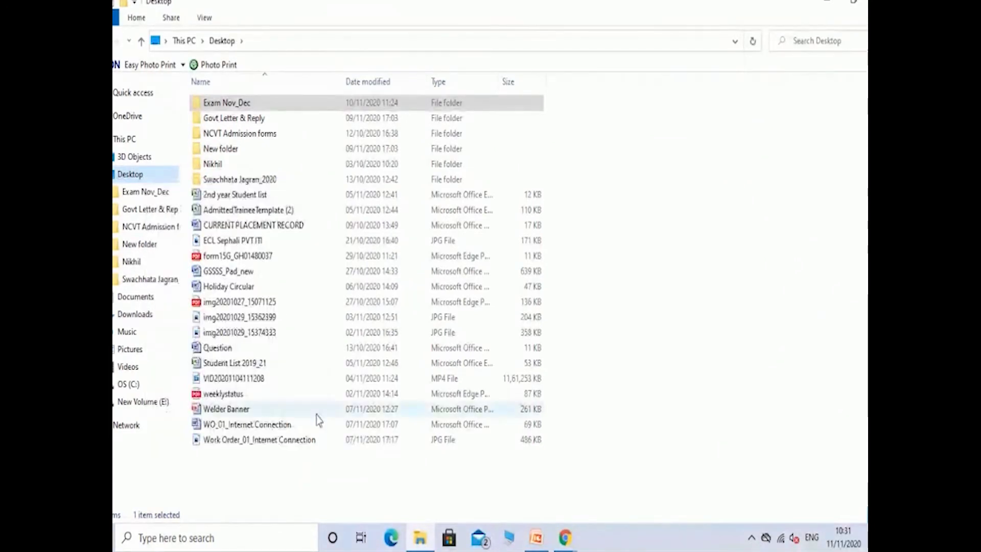
Switch to PowerPoint and show the slide with the labelled File Explorer window diagram
left_click(536, 539)
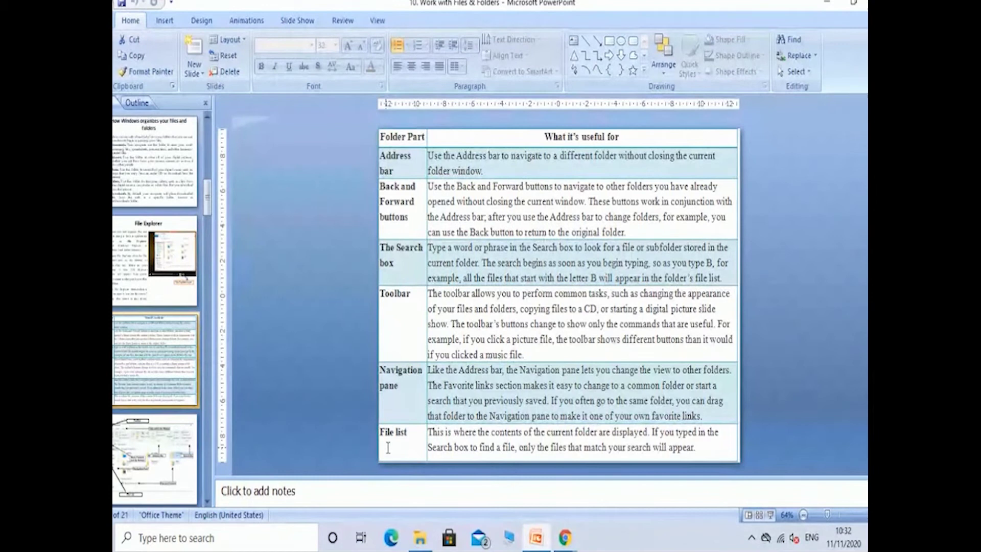
left_click(157, 464)
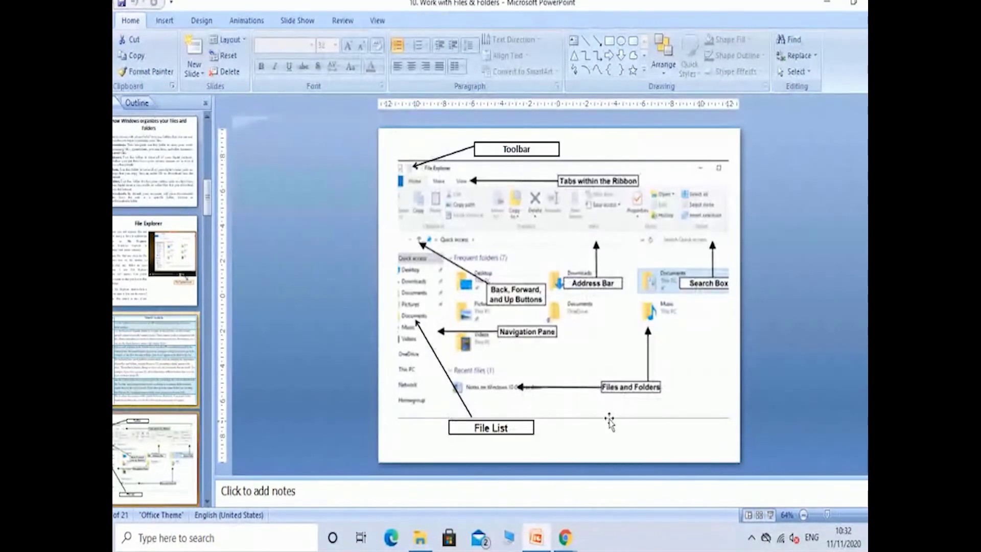
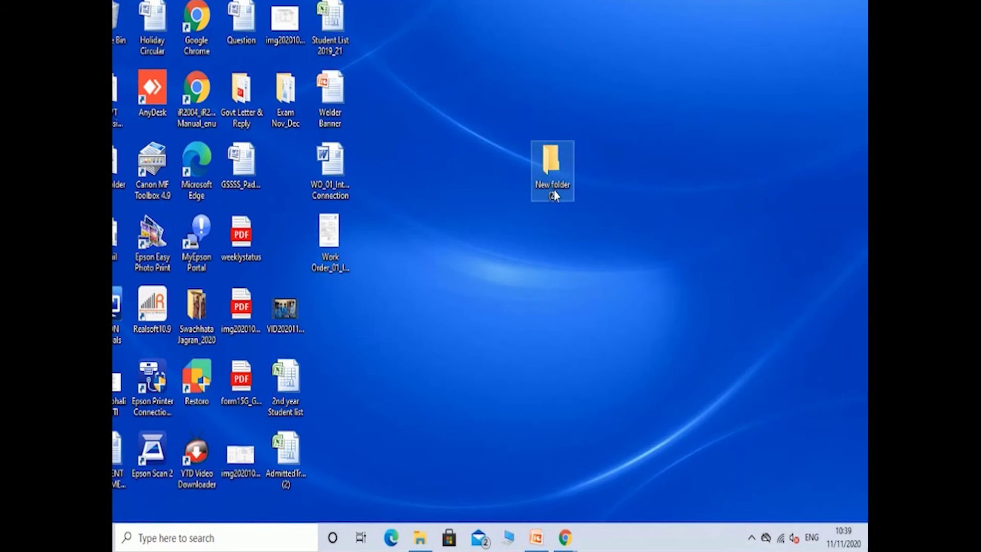
Rename the desktop folder New folder (2) as abc
double_click(553, 172)
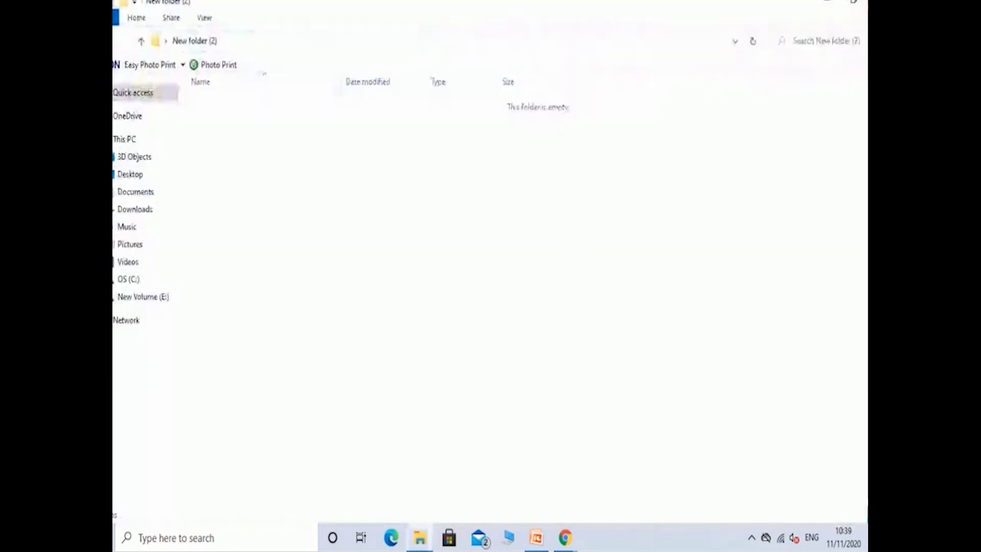
key("alt+F4")
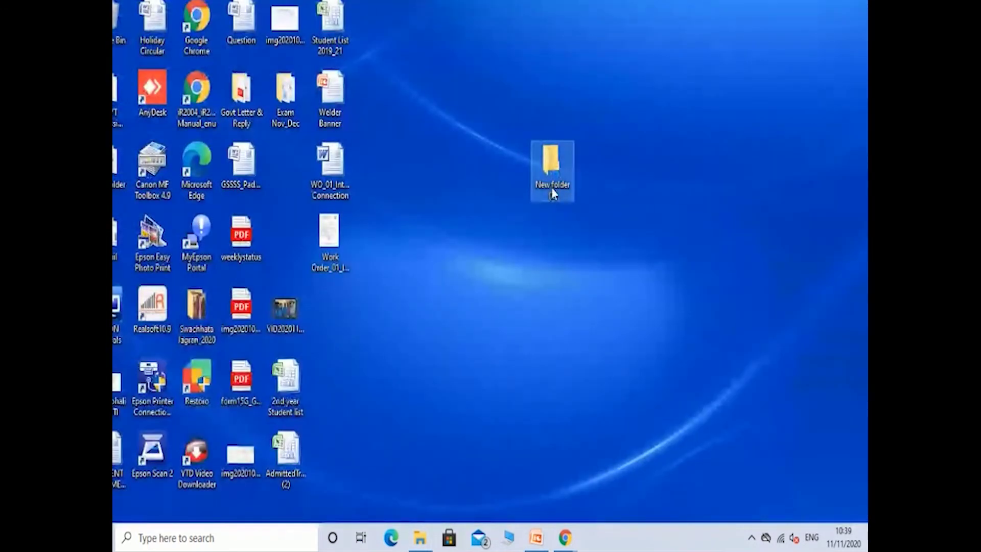
left_click(558, 202)
left_click(559, 198)
left_click(551, 185)
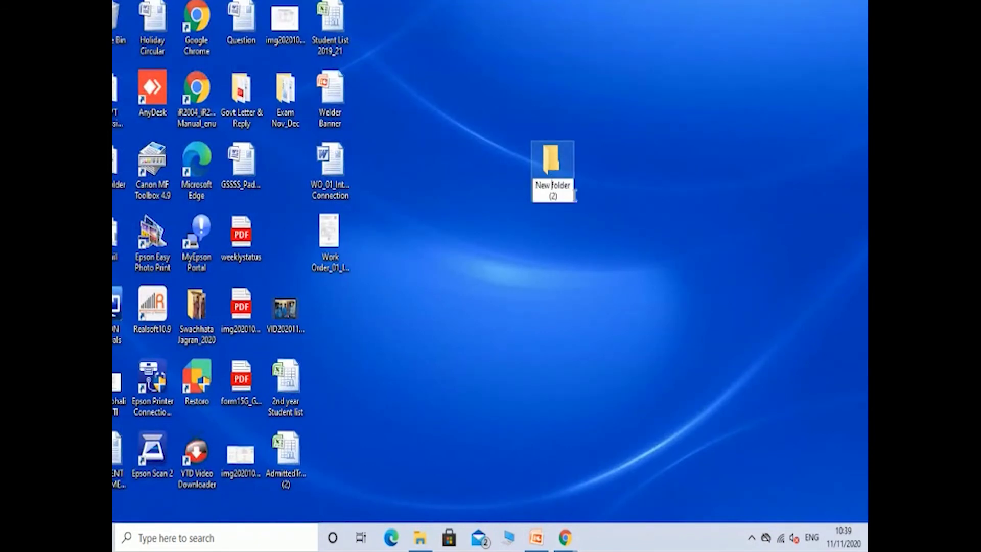
left_click_drag(558, 197, 535, 188)
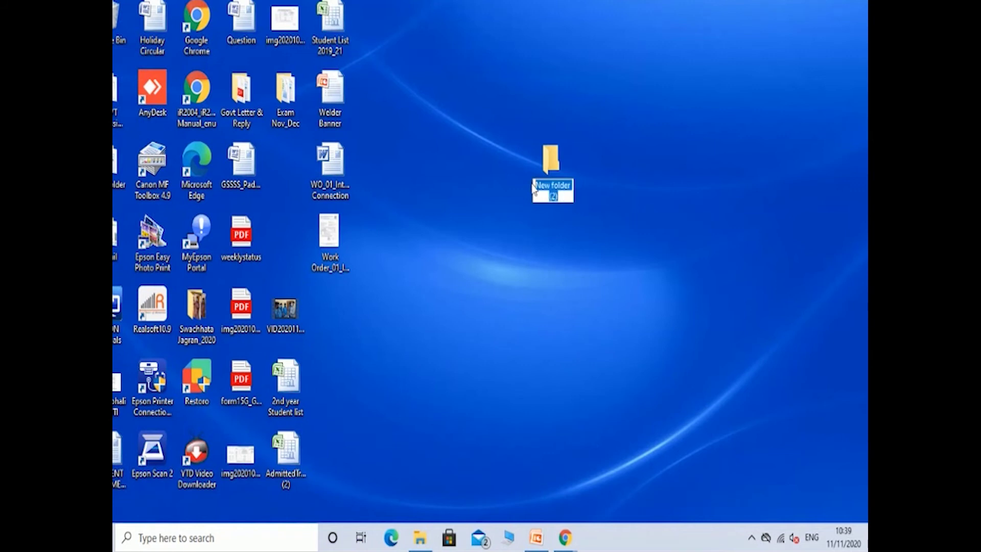
key("BackSpace")
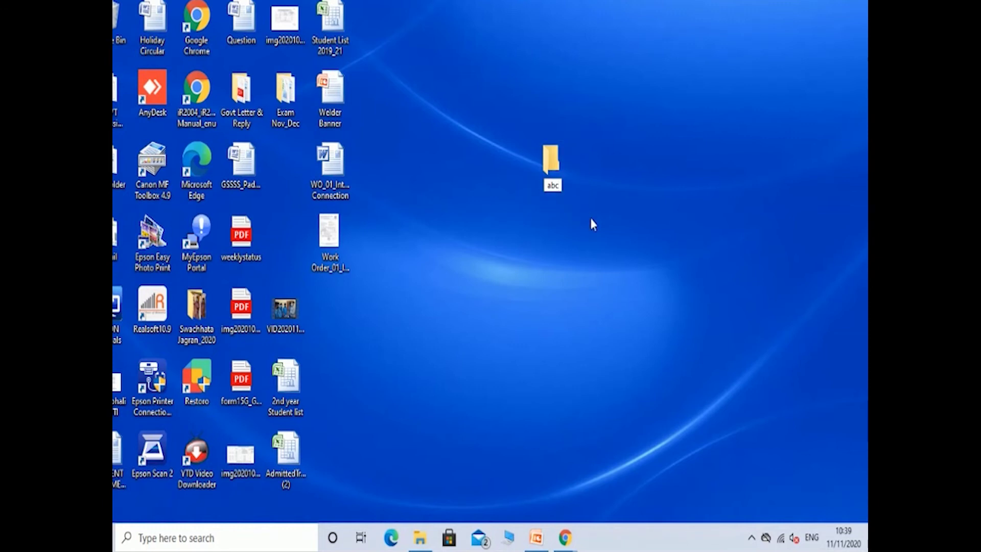
key("Return")
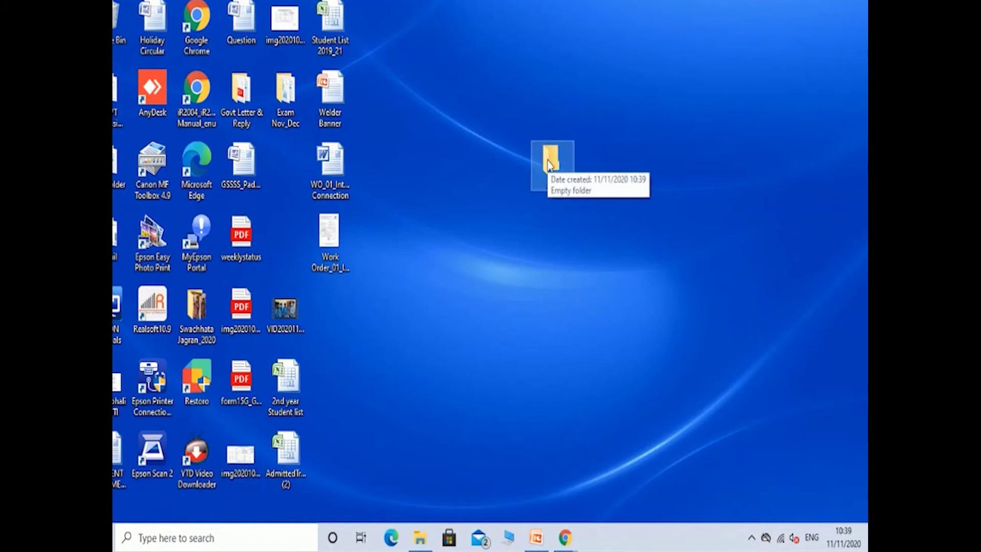
Rename the abc folder on the desktop as india using the Rename command
right_click(548, 164)
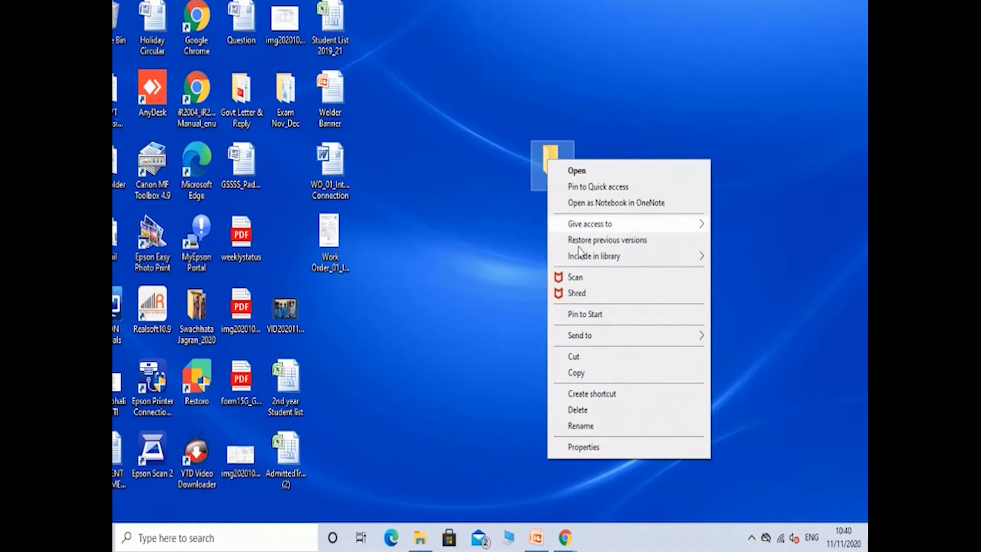
left_click(595, 426)
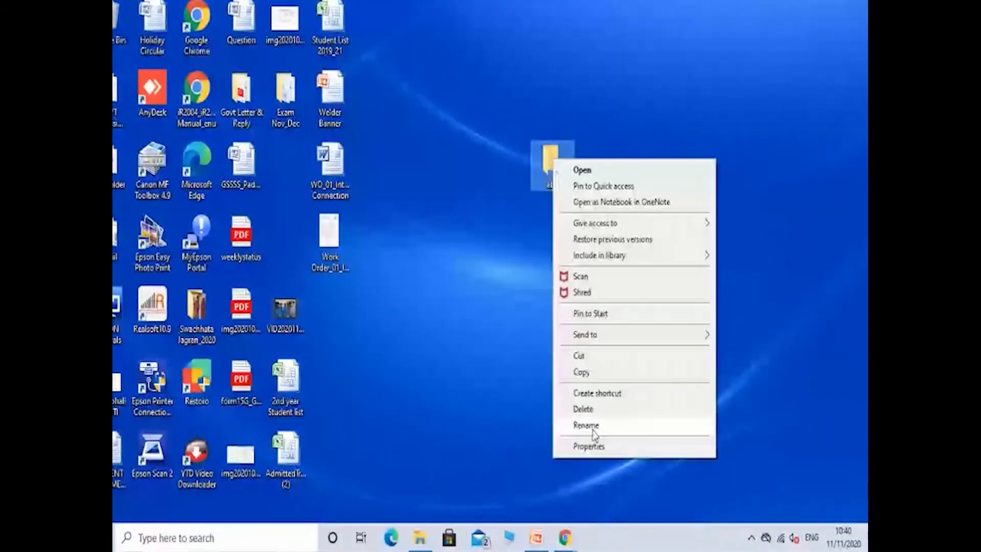
left_click(593, 424)
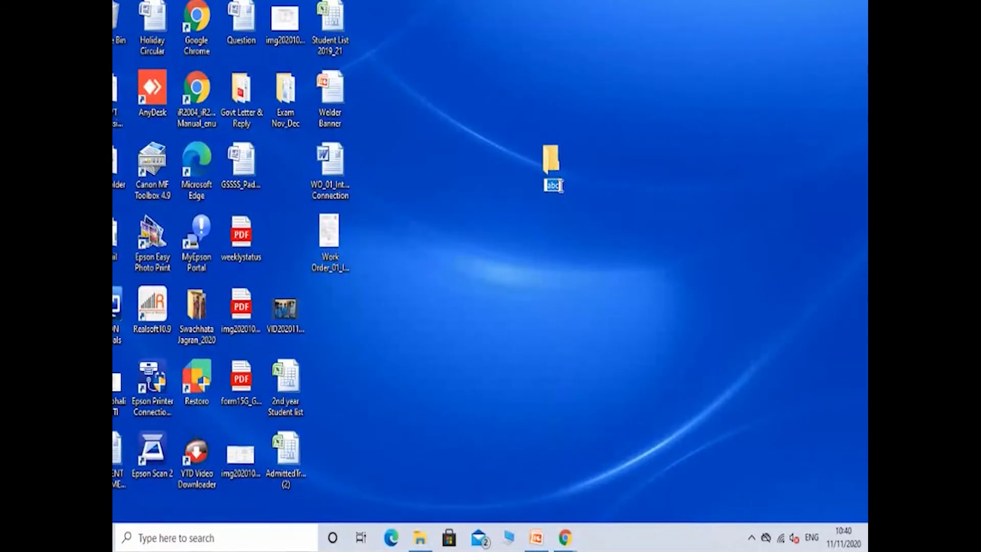
type("india")
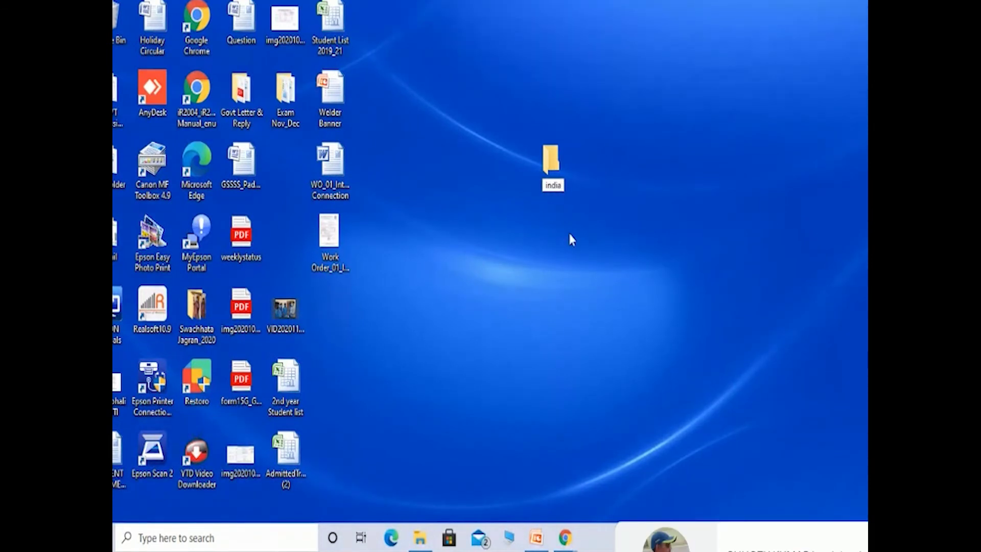
key("Return")
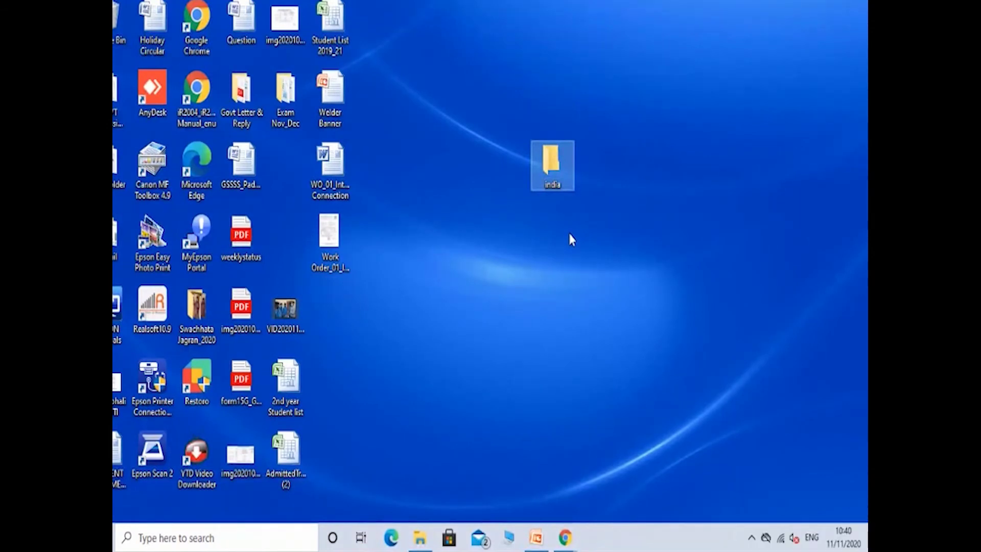
Rename the desktop file Welder Banner as Welder 111 using the Rename command
left_click(329, 87)
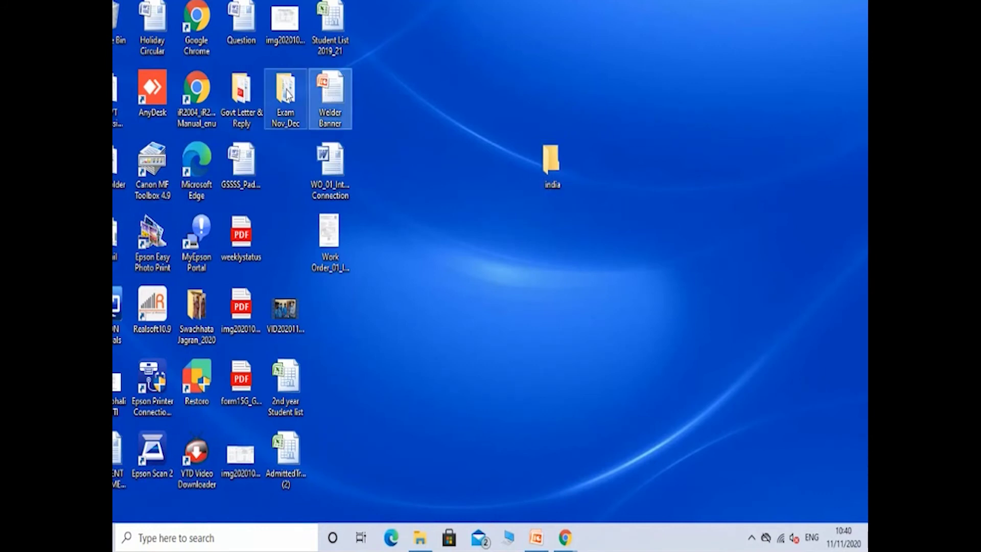
double_click(330, 92)
right_click(331, 93)
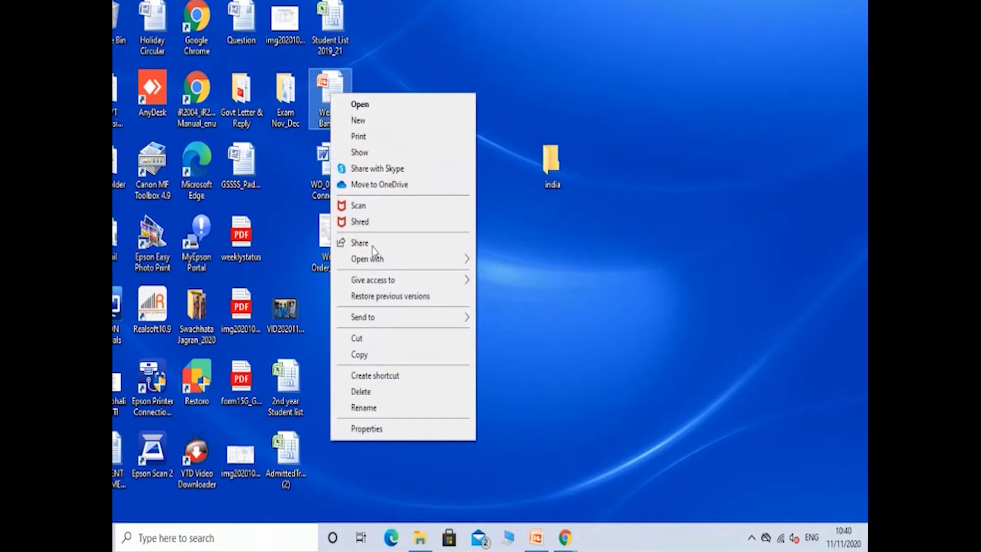
left_click(387, 411)
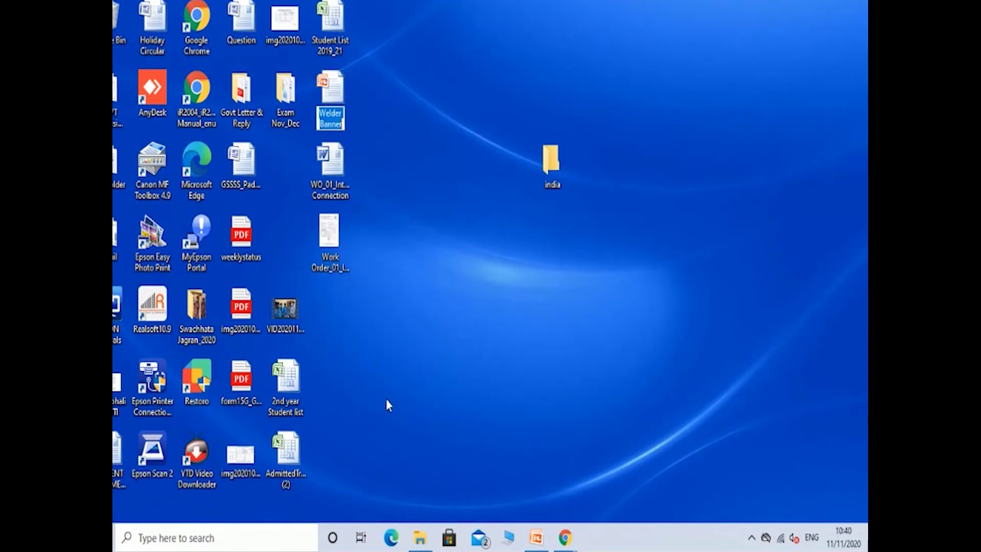
left_click(343, 125)
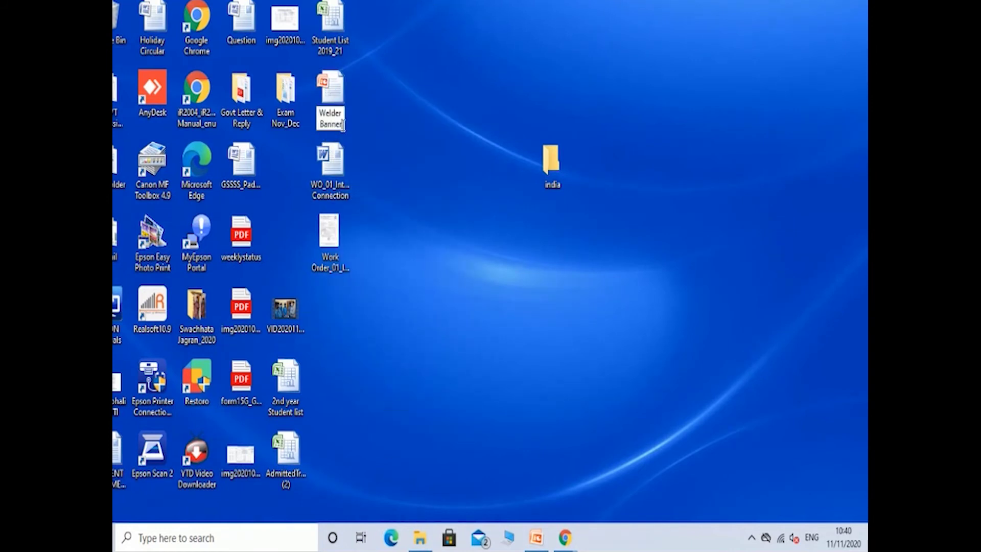
key("BackSpace")
key("BackSpace")
key("BackSpace")
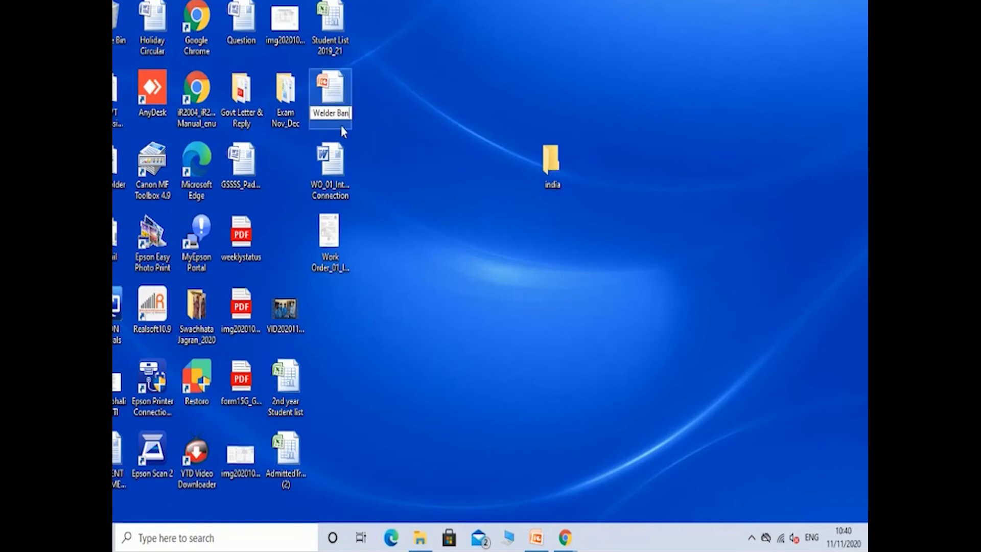
key("BackSpace")
key("BackSpace")
key("BackSpace")
type("111")
key("Return")
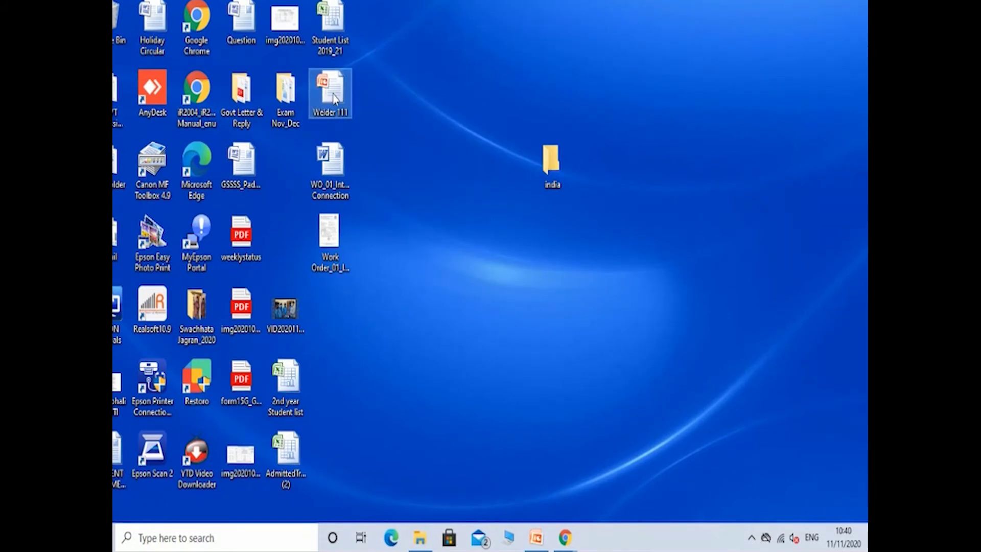
Rename the Welder 111 file on the desktop back to Welder Banner
left_click(338, 112)
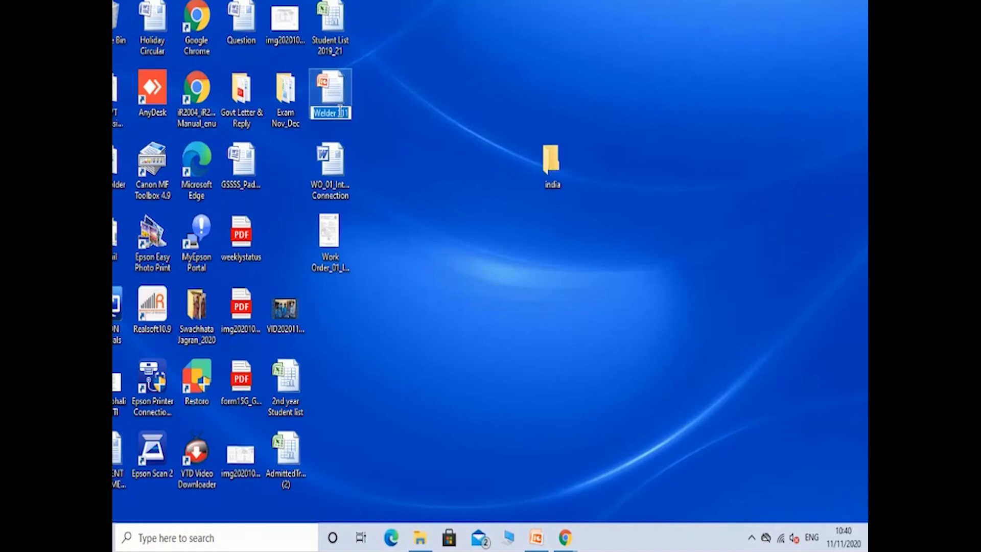
right_click(339, 114)
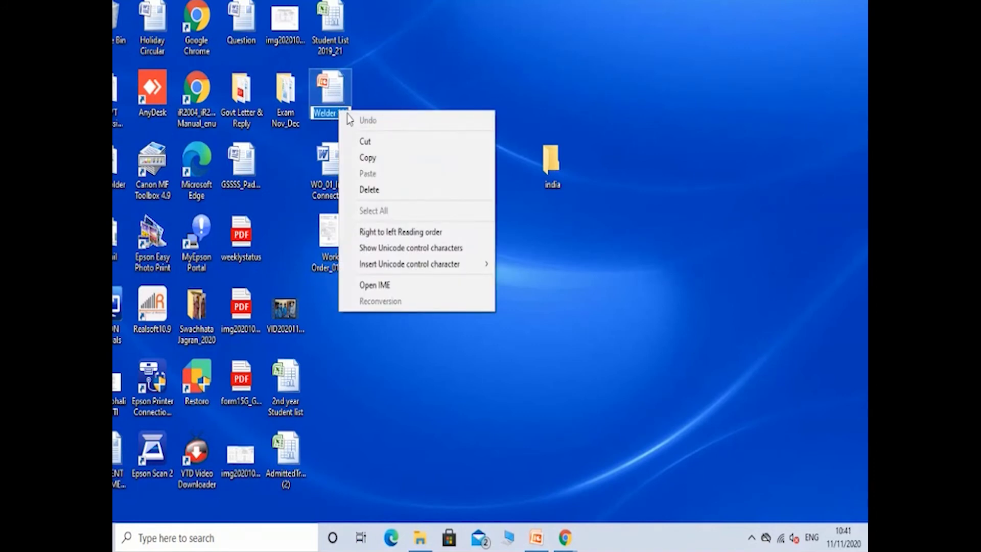
left_click(349, 113)
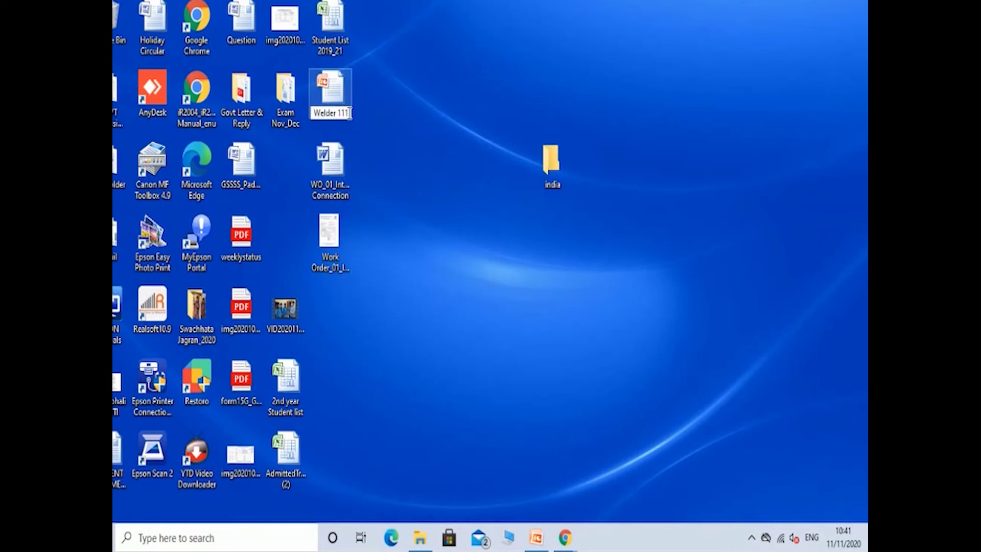
key("BackSpace")
key("BackSpace")
key("BackSpace")
key("BackSpace")
type("Banner")
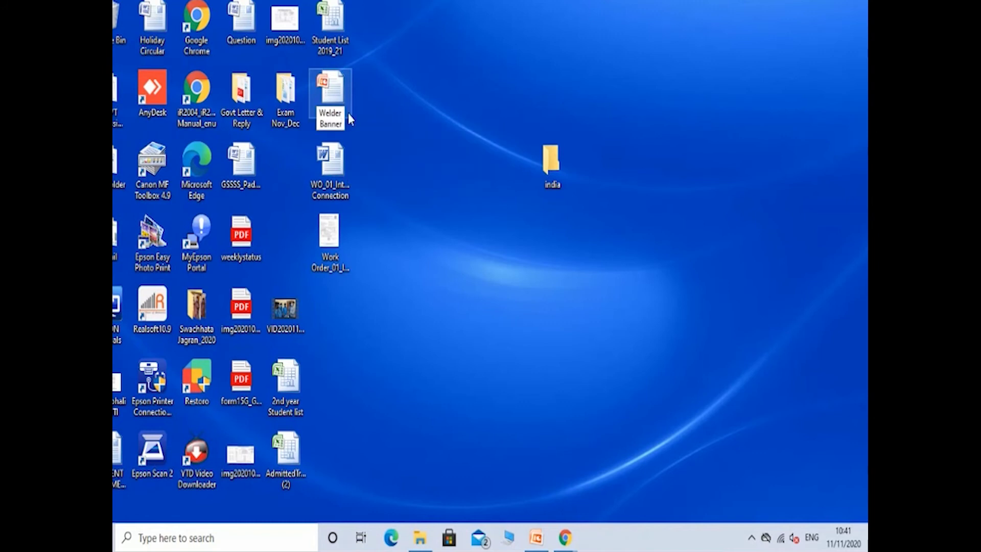
left_click(394, 237)
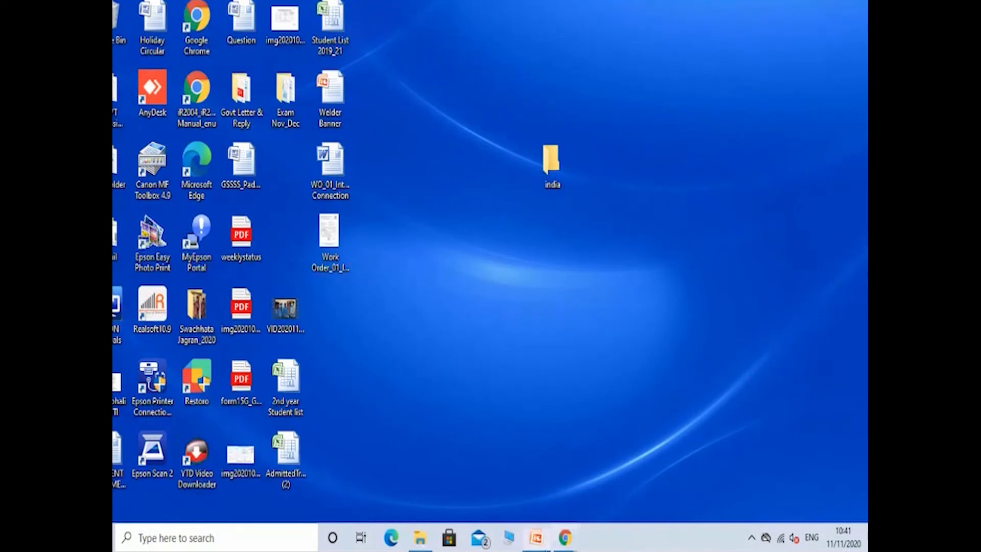
Check the file renaming slide in PowerPoint, then try to add a slash to the name of the desktop folder india
left_click(536, 538)
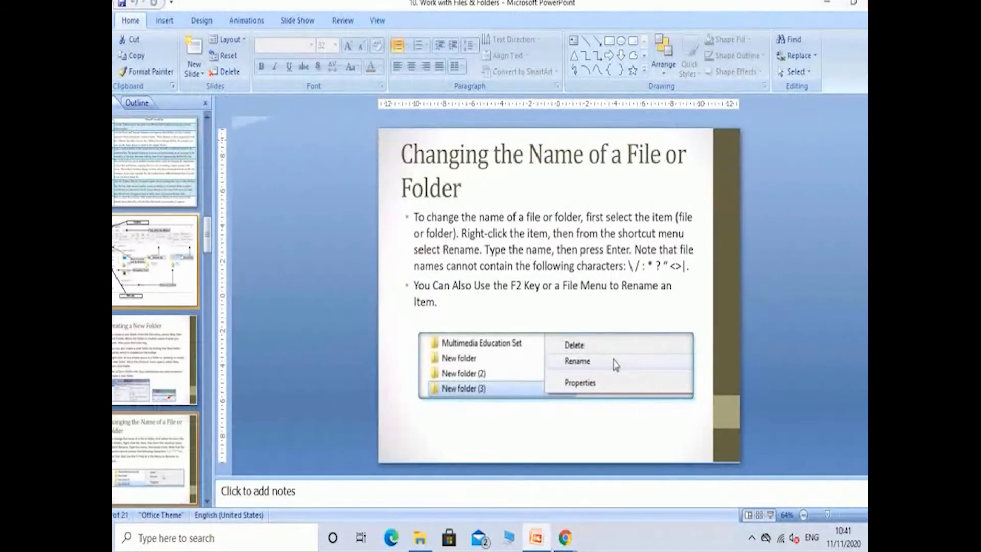
left_click(827, 4)
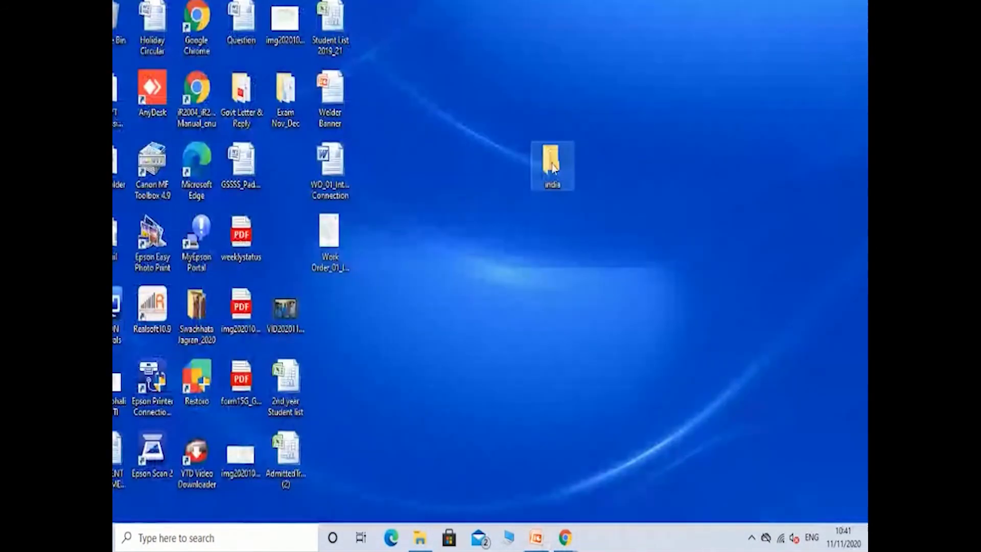
right_click(552, 163)
left_click(587, 429)
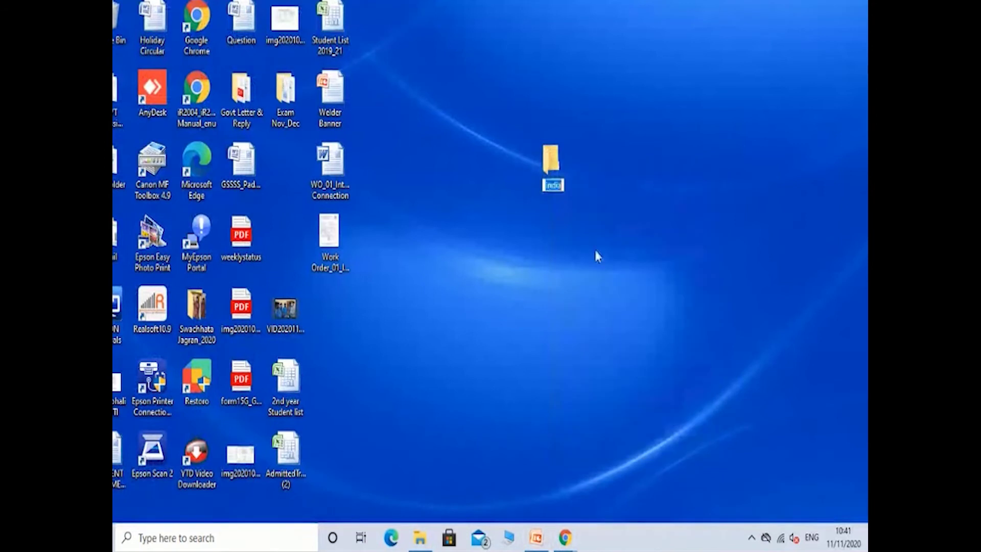
type("india")
key("slash")
key("slash")
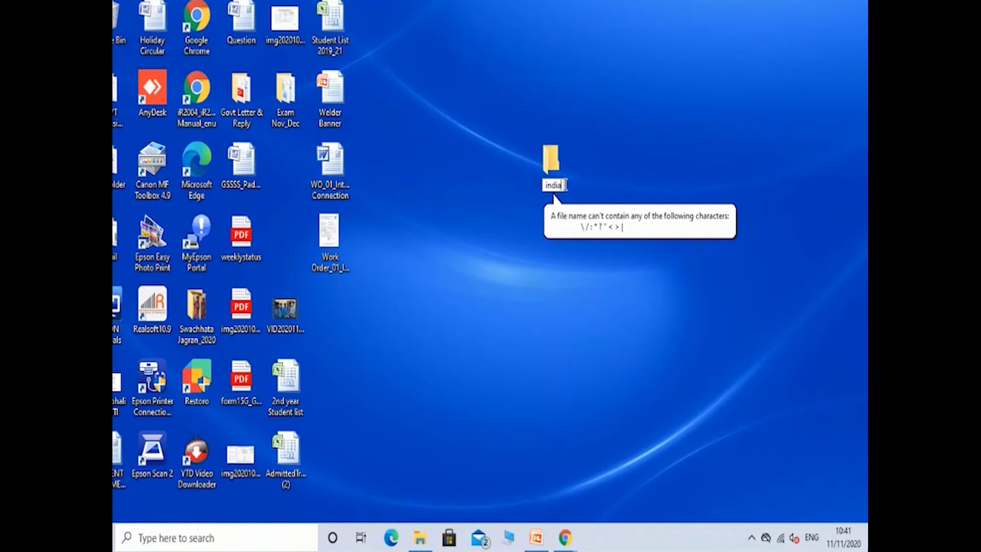
Try an underscore and then a plus sign at the end of the folder name, and finish with the name india
type("_")
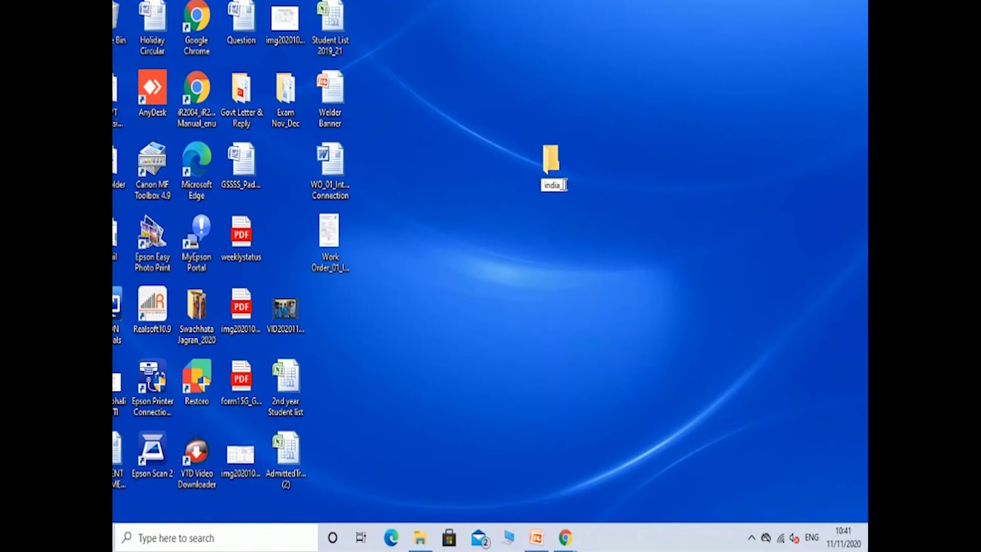
key("BackSpace")
type("+")
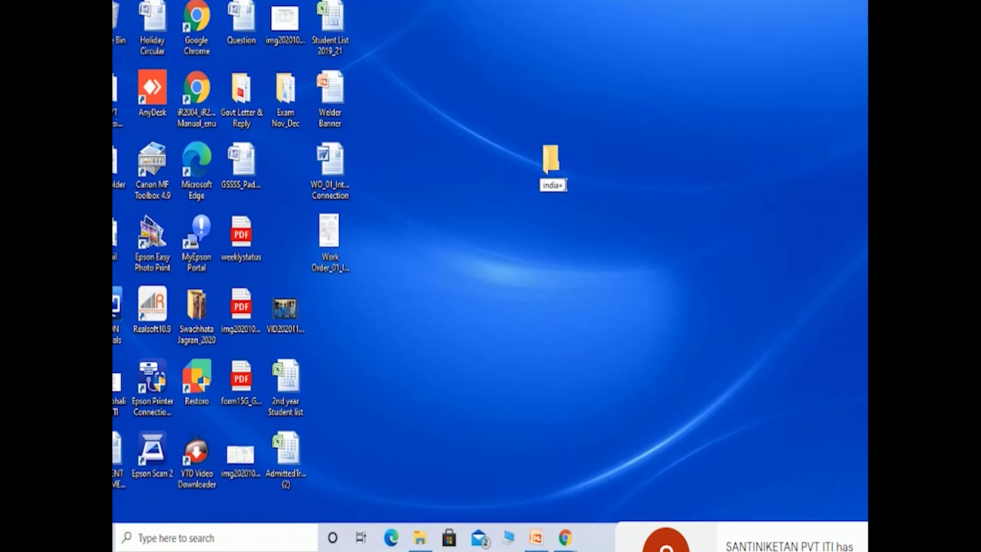
key("Return")
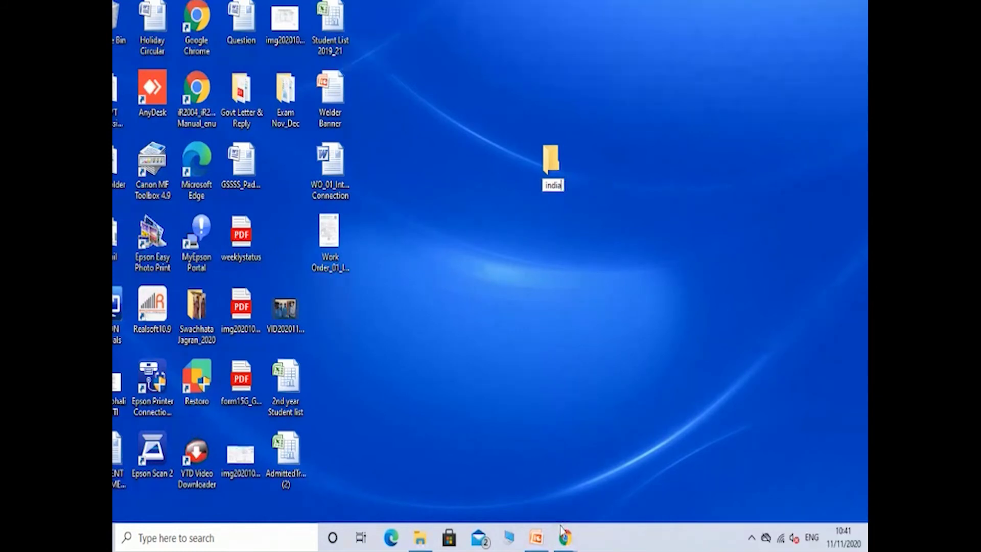
Review the renaming slide in PowerPoint, open the india folder's name for editing on the desktop, and switch back to PowerPoint
mouse_move(553, 543)
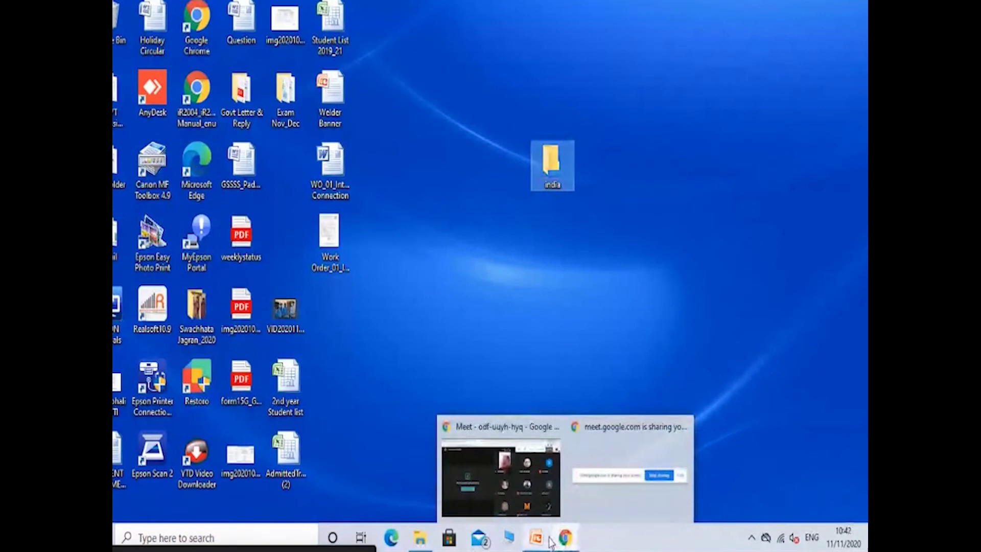
left_click(537, 539)
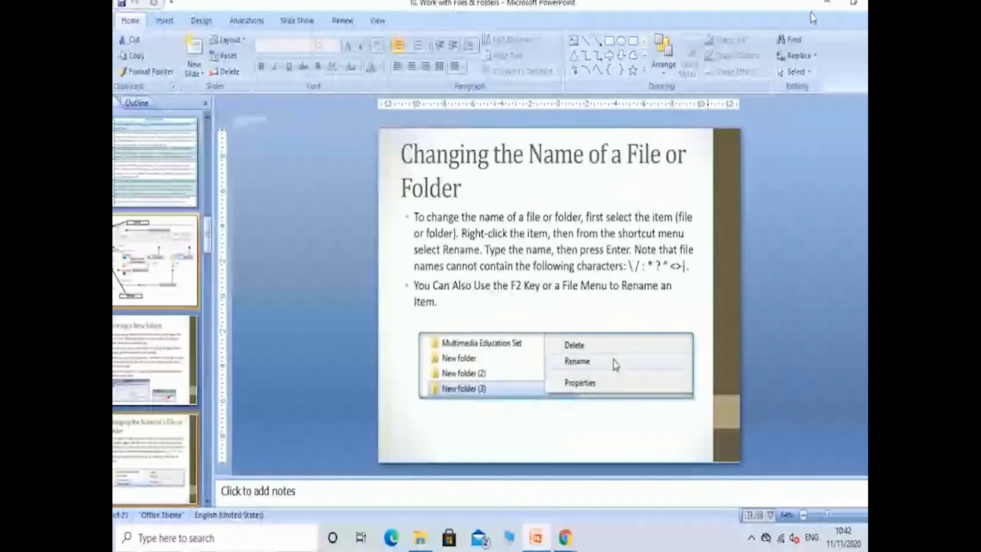
left_click(832, 4)
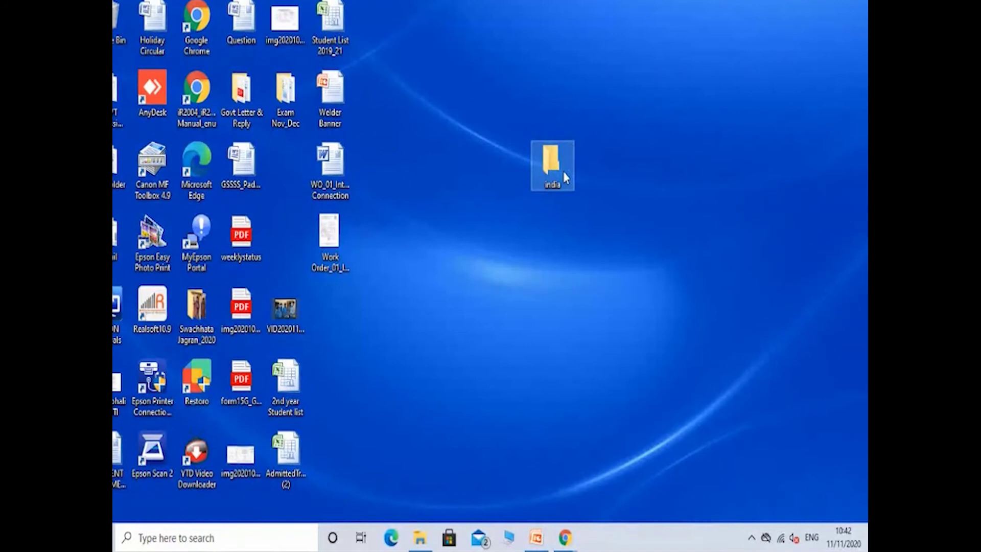
key("F2")
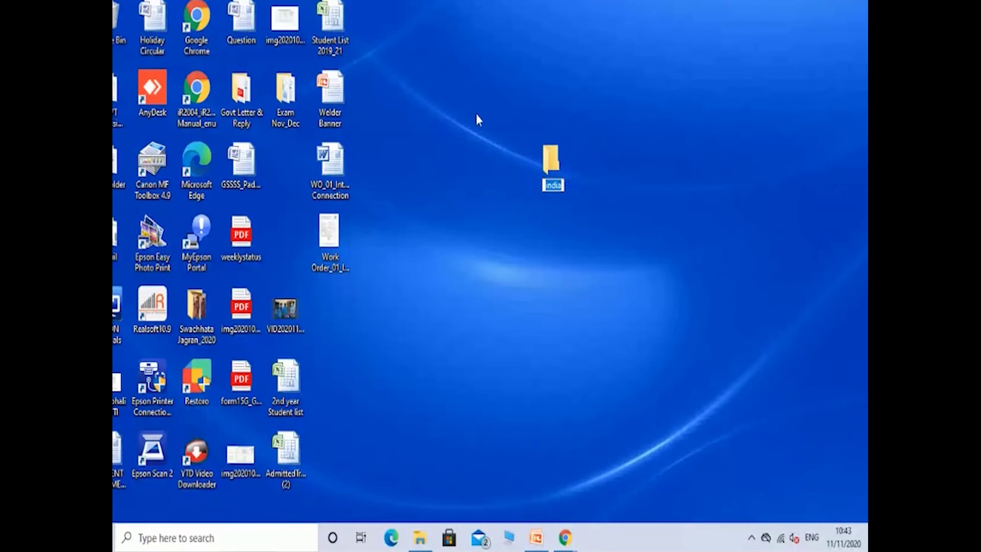
left_click(536, 537)
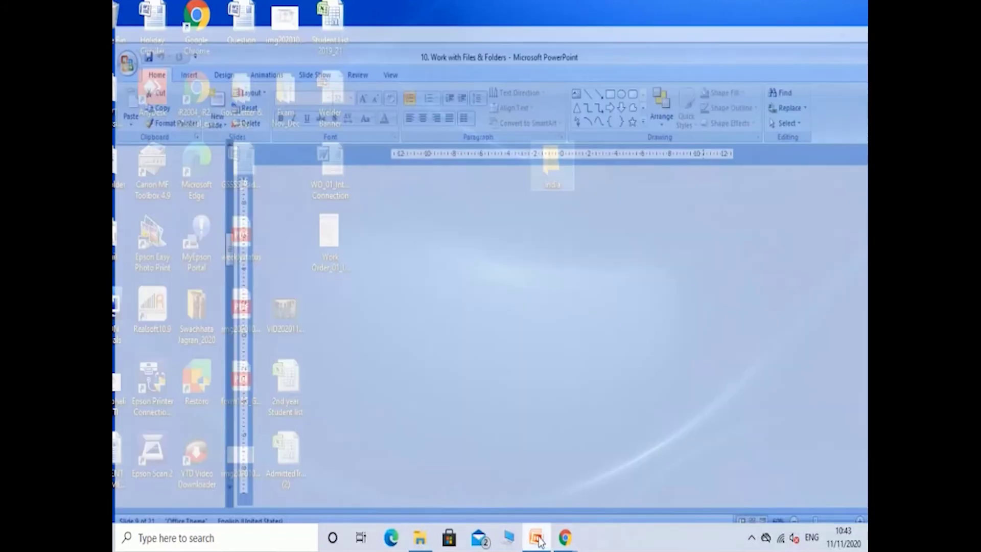
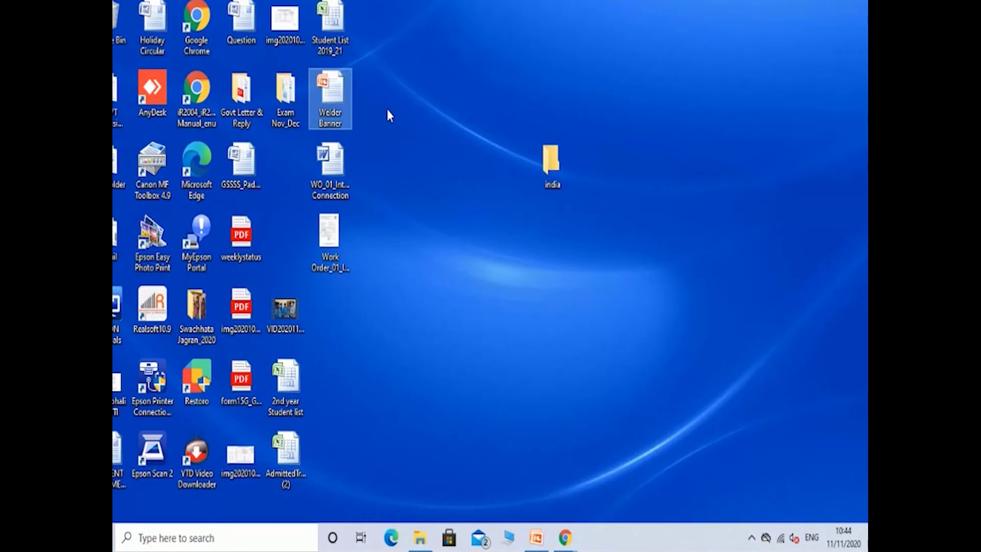
Select the block of desktop icons spanning weeklystatus, the Work Order file and the two rows of files ending with AdmittedTr... (2)
left_click(384, 105)
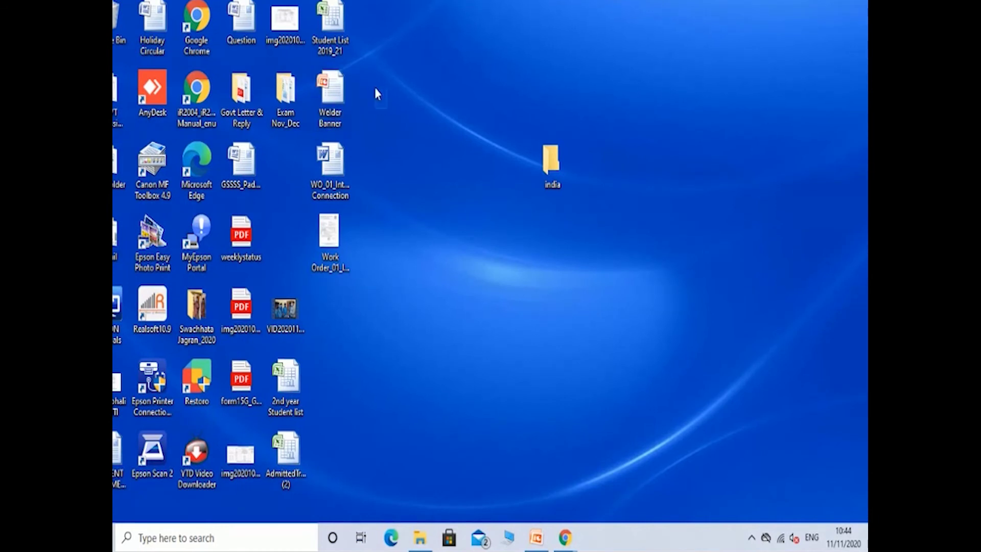
left_click_drag(352, 39, 249, 476)
left_click(394, 201)
left_click_drag(391, 202, 234, 492)
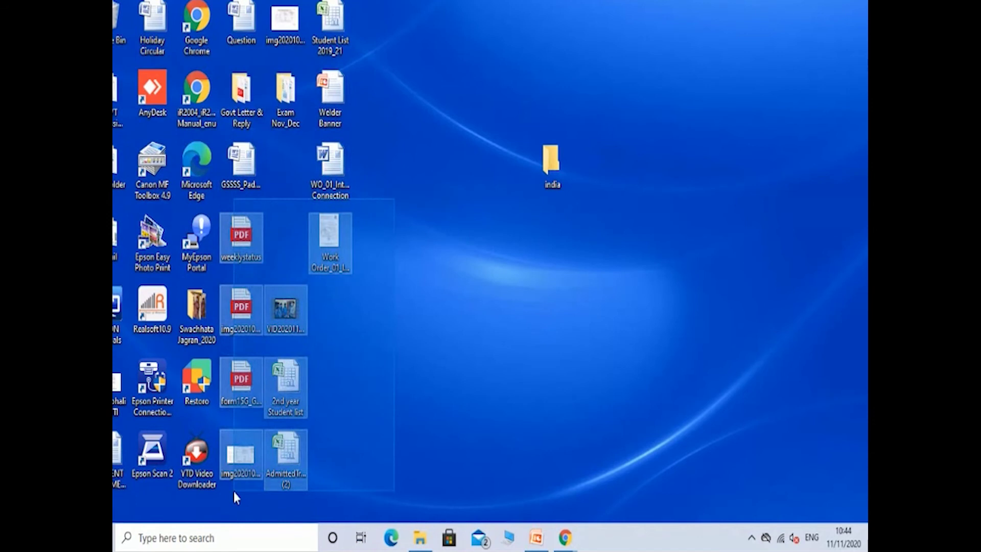
left_click_drag(234, 491, 234, 491)
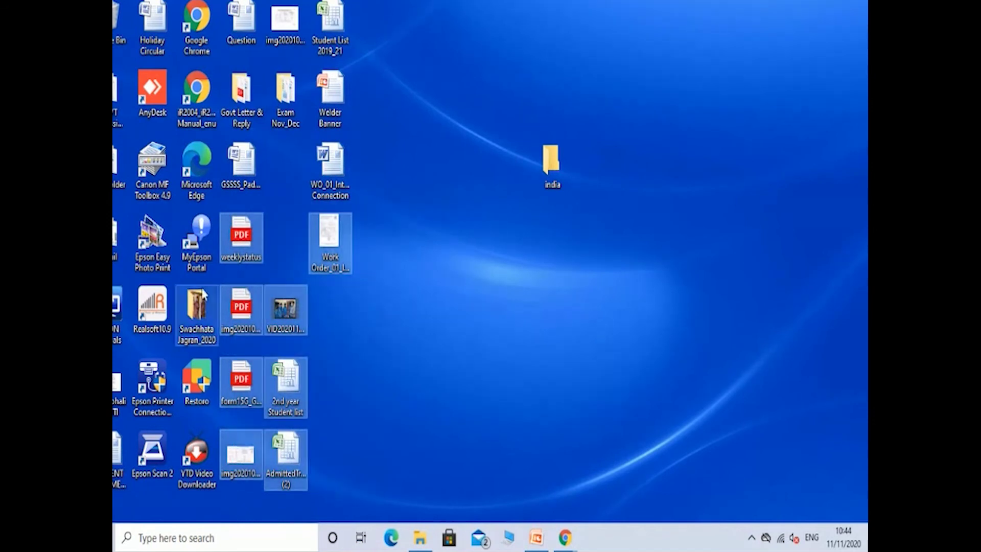
Shift the selected group of desktop icons slightly and clear the selection
mouse_move(242, 247)
left_mouse_down()
mouse_move(356, 316)
mouse_move(603, 179)
mouse_move(602, 161)
mouse_move(257, 320)
mouse_move(248, 250)
left_mouse_up()
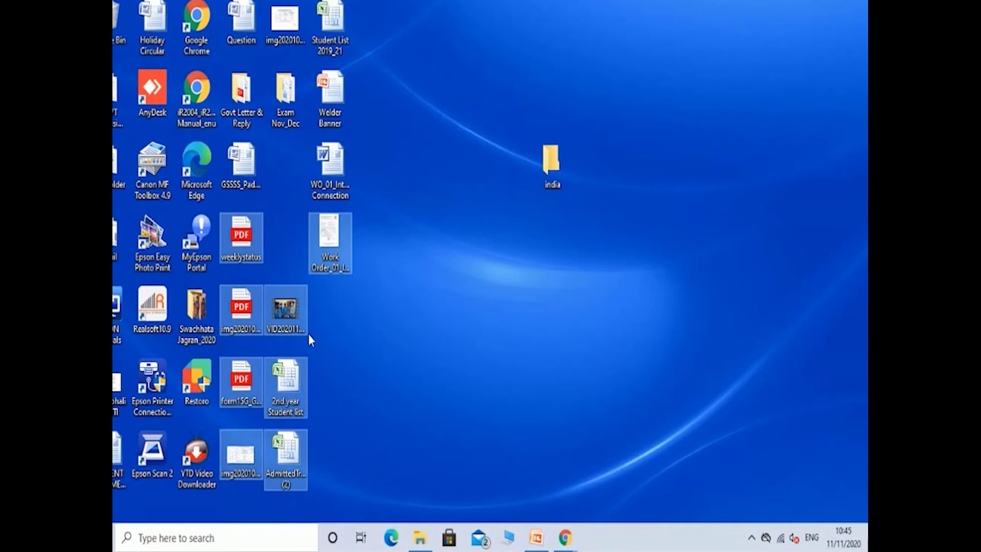
mouse_move(262, 235)
left_mouse_down()
mouse_move(584, 267)
mouse_move(597, 295)
mouse_move(247, 280)
mouse_move(247, 240)
left_mouse_up()
left_click(429, 295)
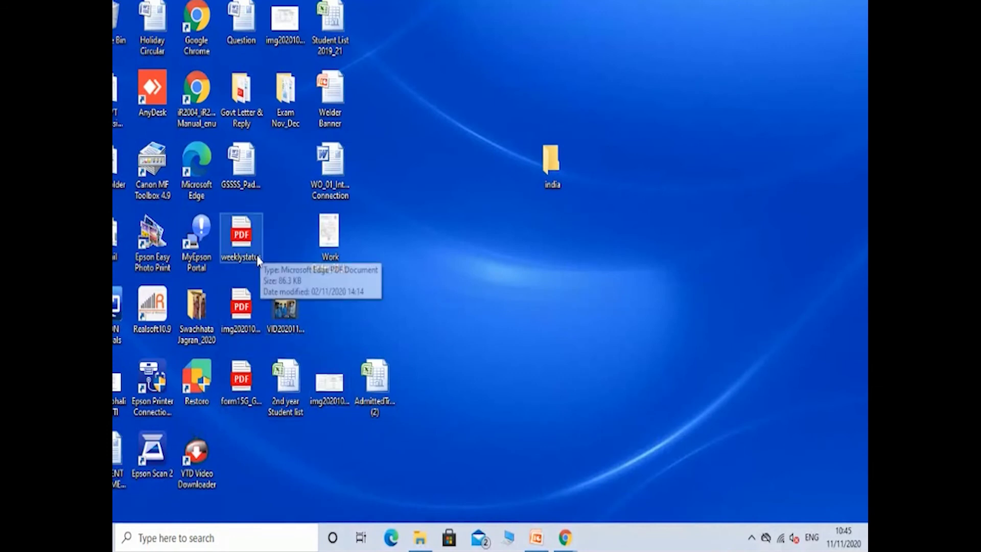
Select weeklystatus alone, then select Welder Banner, Student List 2019_21, GSSSS_Pad_new, 2nd year Student list and AdmittedTraineeTemplate (2) together
left_click(245, 236)
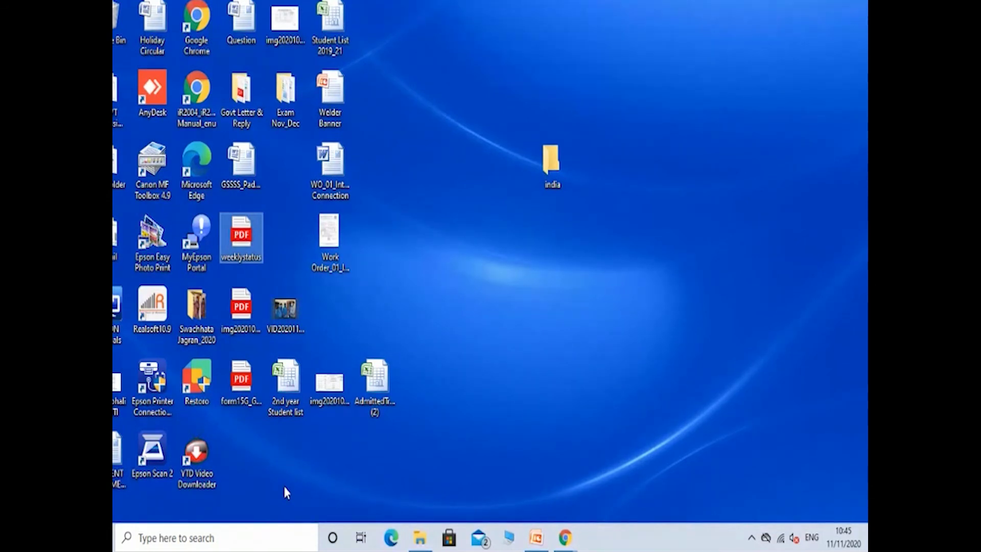
left_click(331, 84)
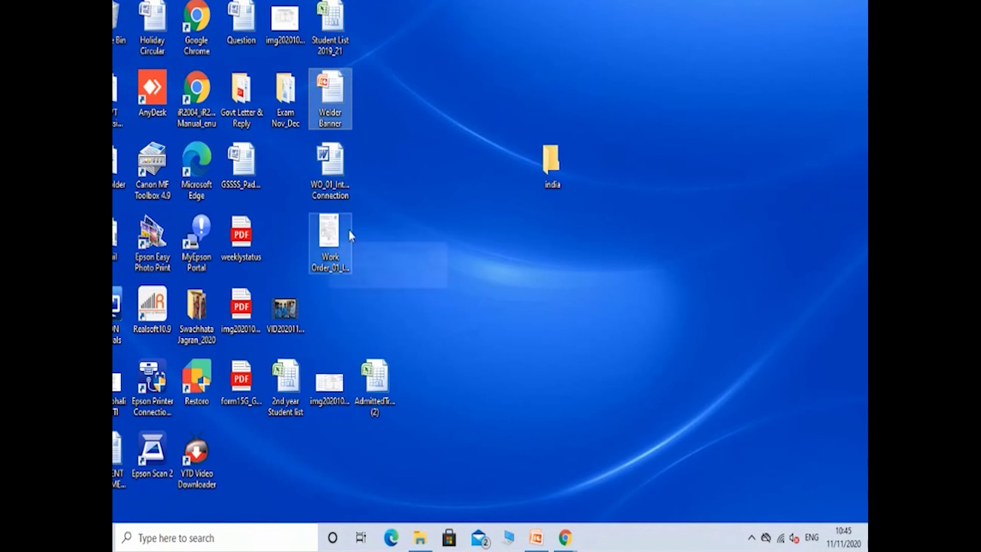
left_click(333, 19, "ctrl")
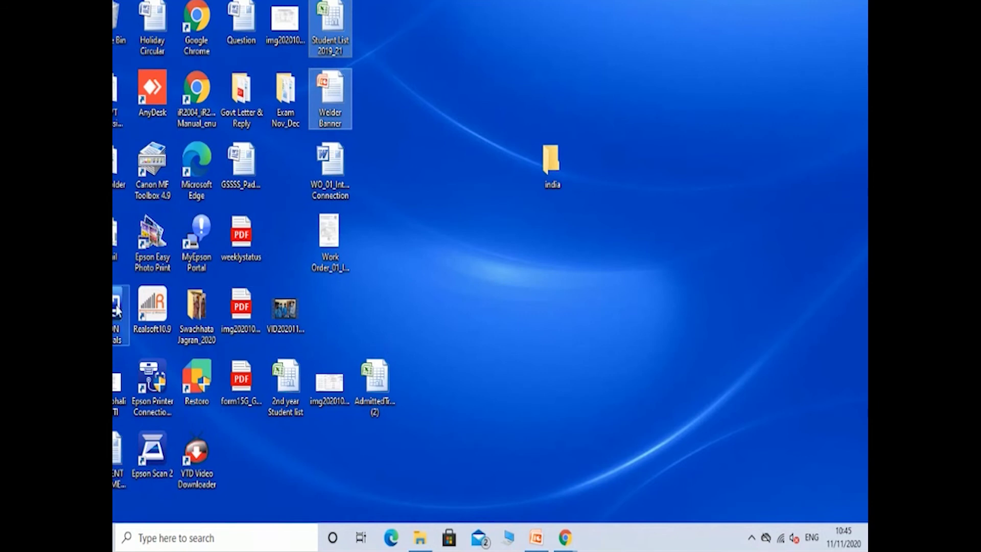
left_click(237, 170, "ctrl")
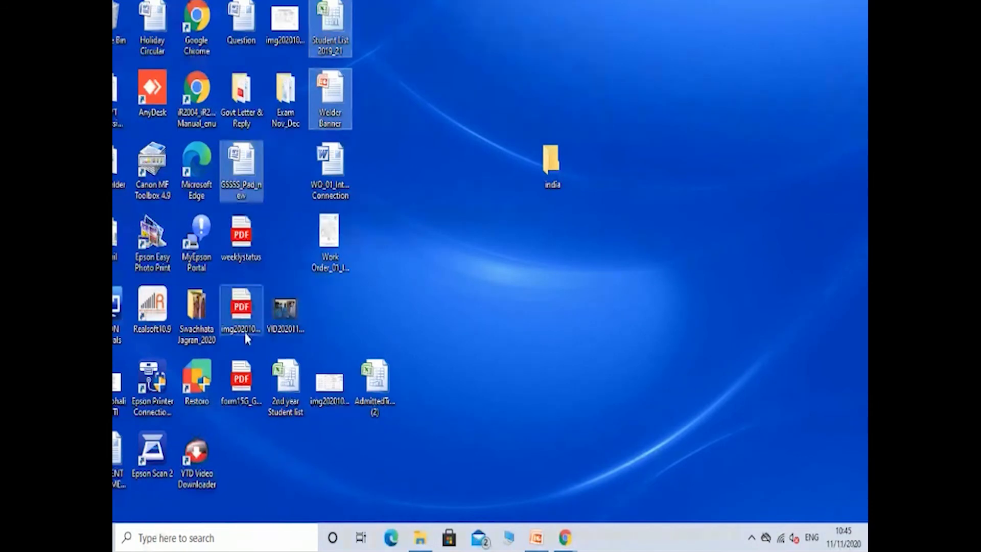
left_click(286, 380, "ctrl")
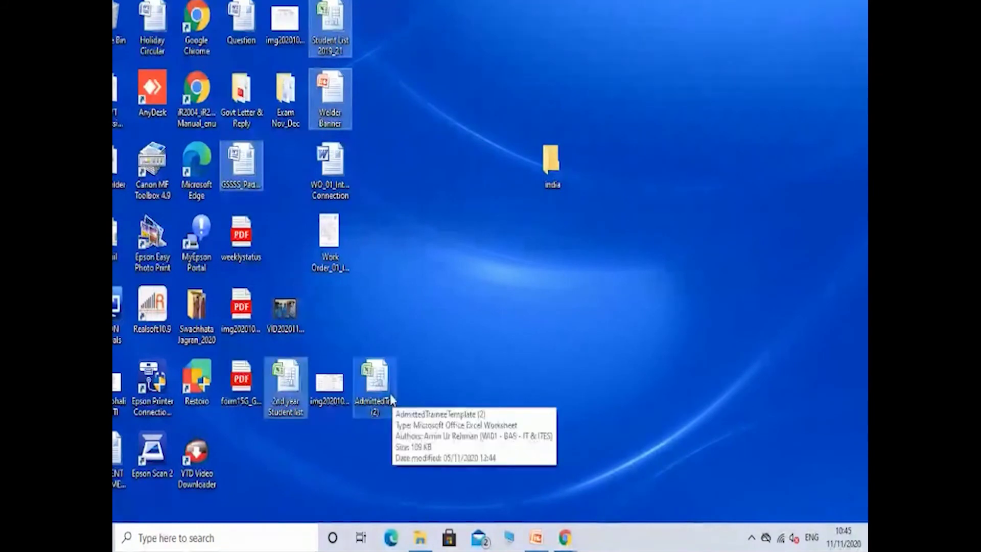
left_click(390, 398, "ctrl")
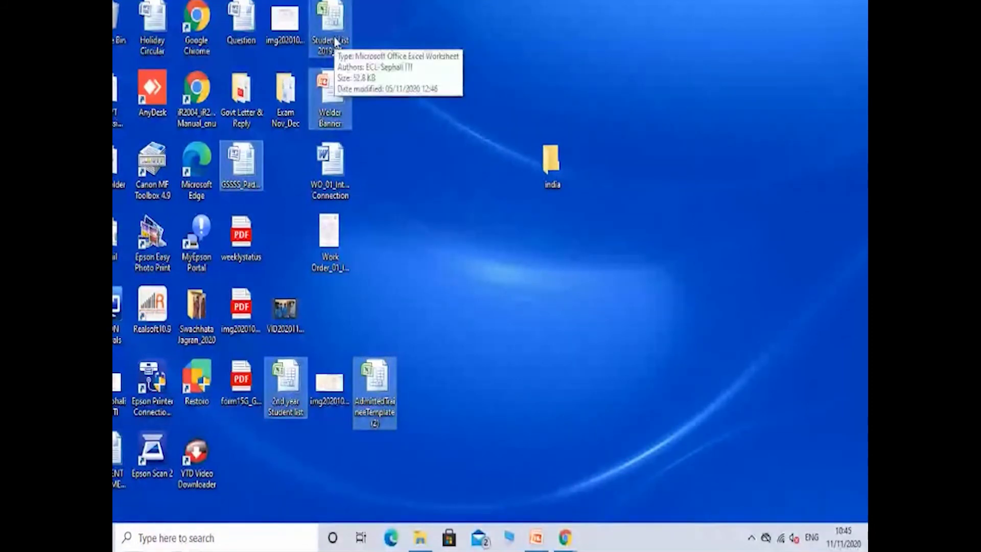
Move the five selected files to the empty area of the desktop, return them beside the other icons, and clear the selection
left_click_drag(336, 40, 682, 222)
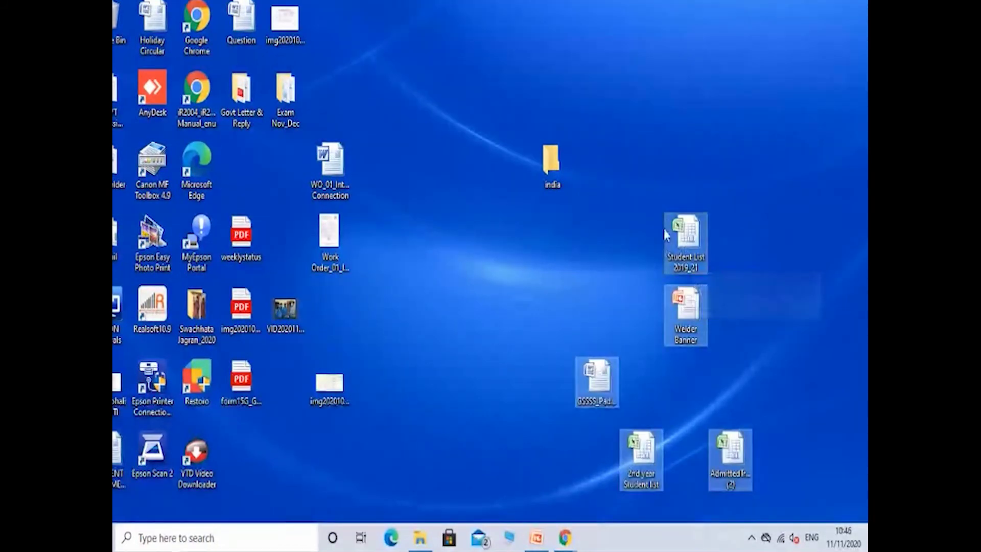
left_click_drag(687, 317, 337, 184)
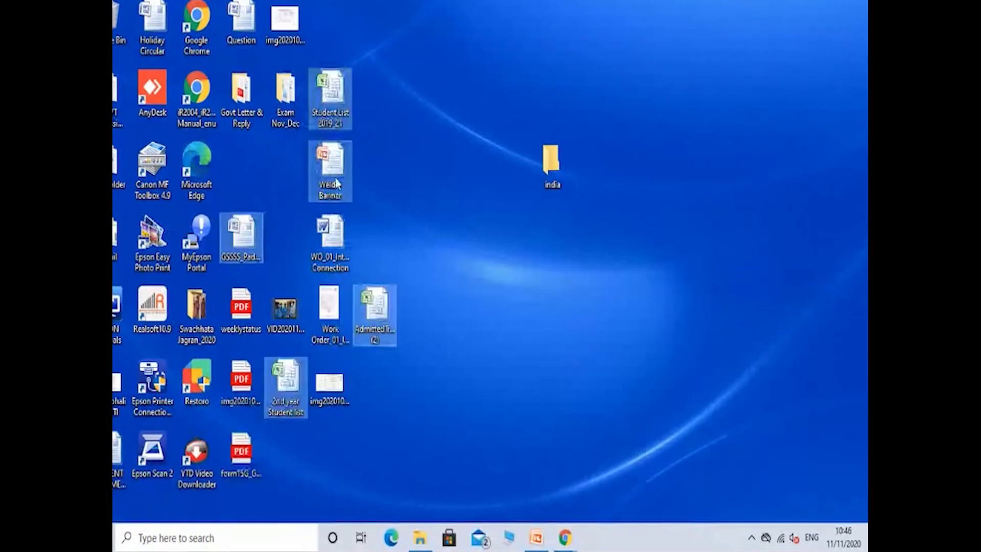
left_click(439, 256)
Sort the desktop icons by name
right_click(423, 171)
mouse_move(455, 197)
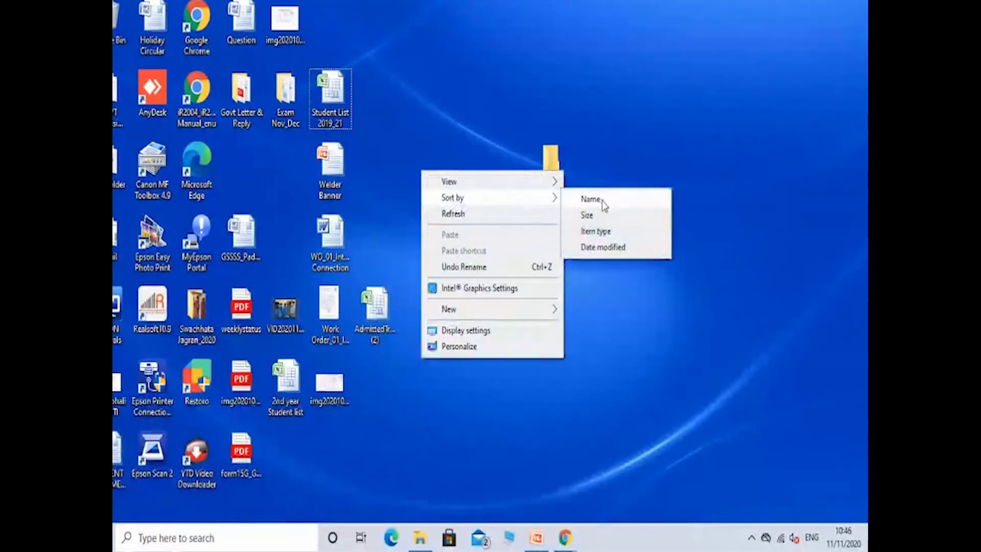
left_click(602, 201)
Sort the desktop icons by item type and refresh the desktop
key("shift+F10")
right_click(574, 159)
mouse_move(606, 183)
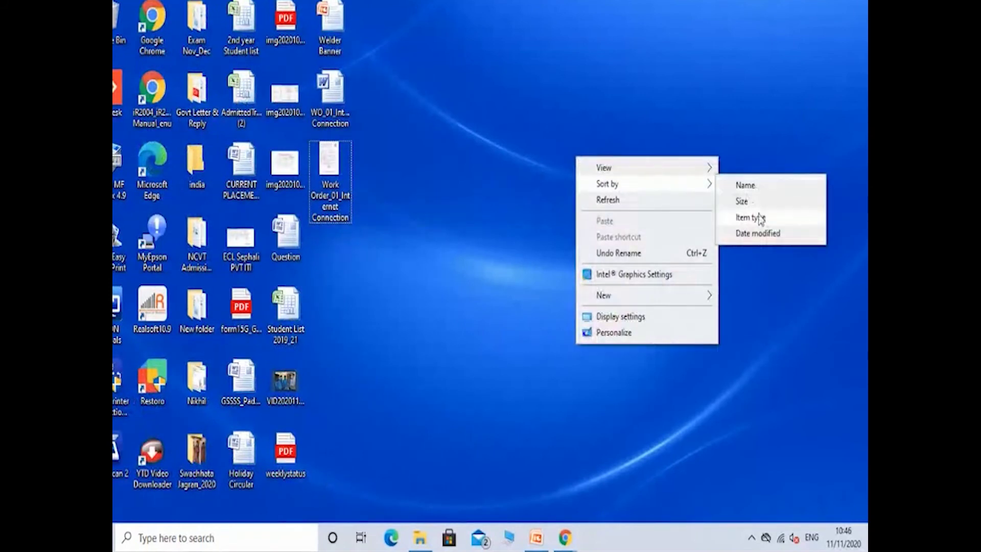
left_click(760, 218)
right_click(588, 152)
left_click(647, 195)
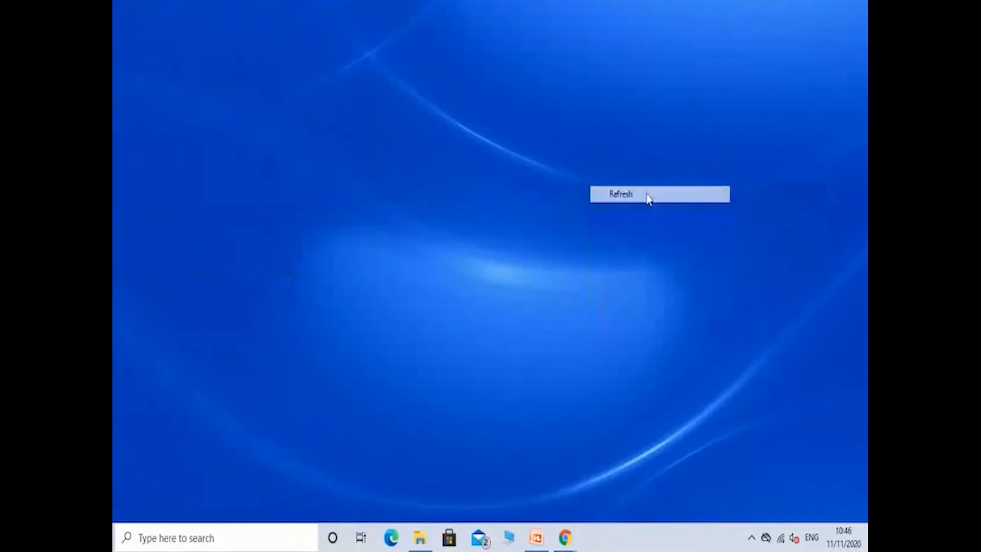
Review the Selecting Files and Folders slide in PowerPoint, then select and deselect the desktop icons from Realsoft10.9 to Swachhata Jagran_2020
left_click(537, 537)
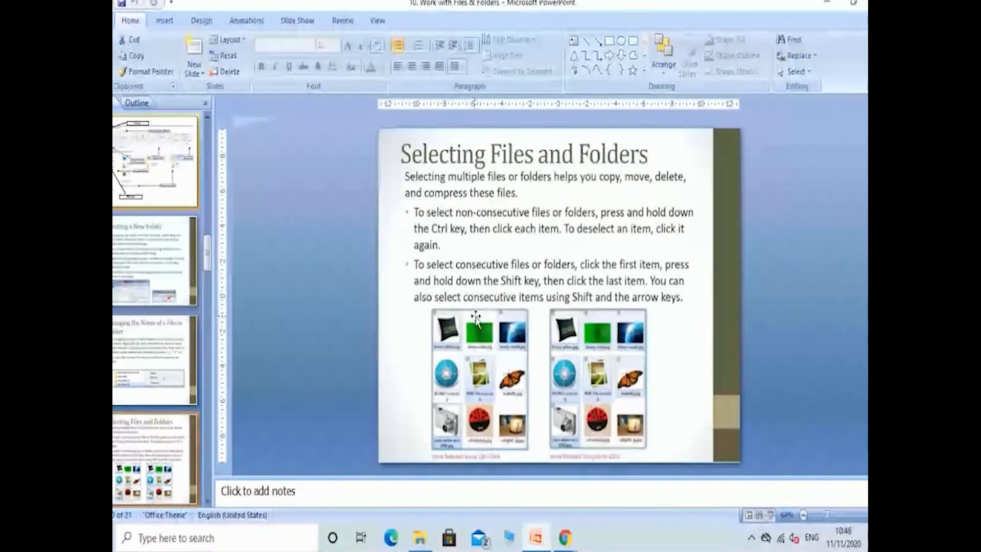
left_click(829, 4)
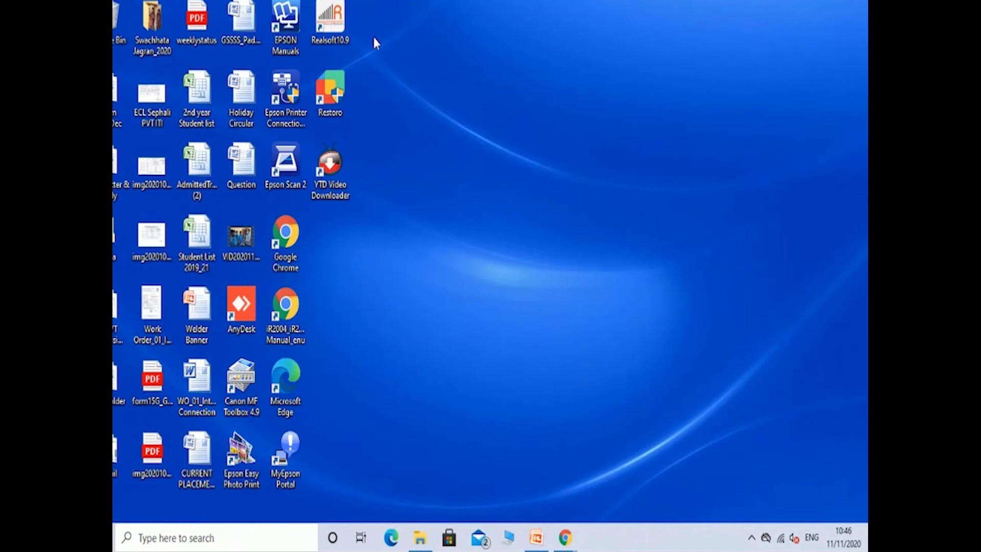
left_click_drag(373, 35, 151, 18)
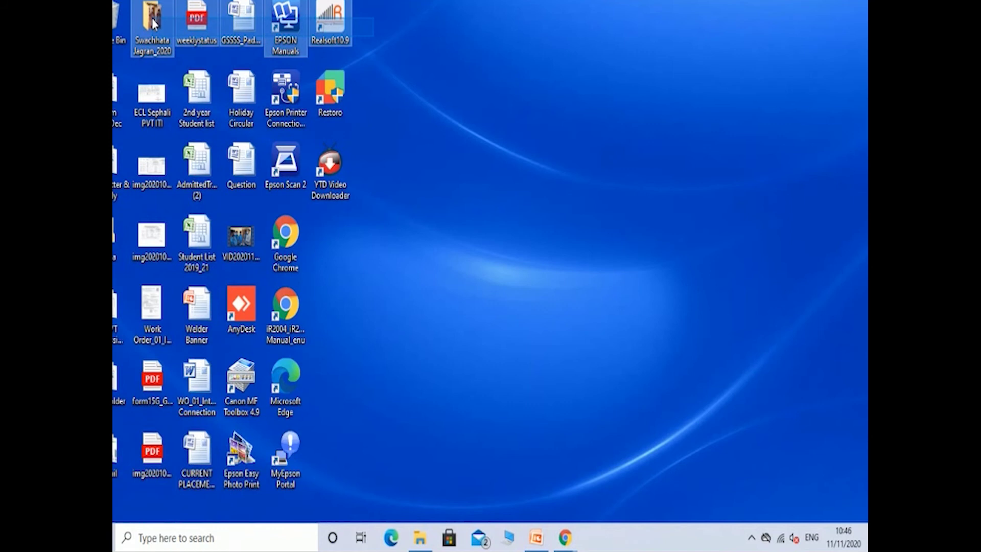
left_click_drag(152, 17, 152, 17)
left_click(397, 21)
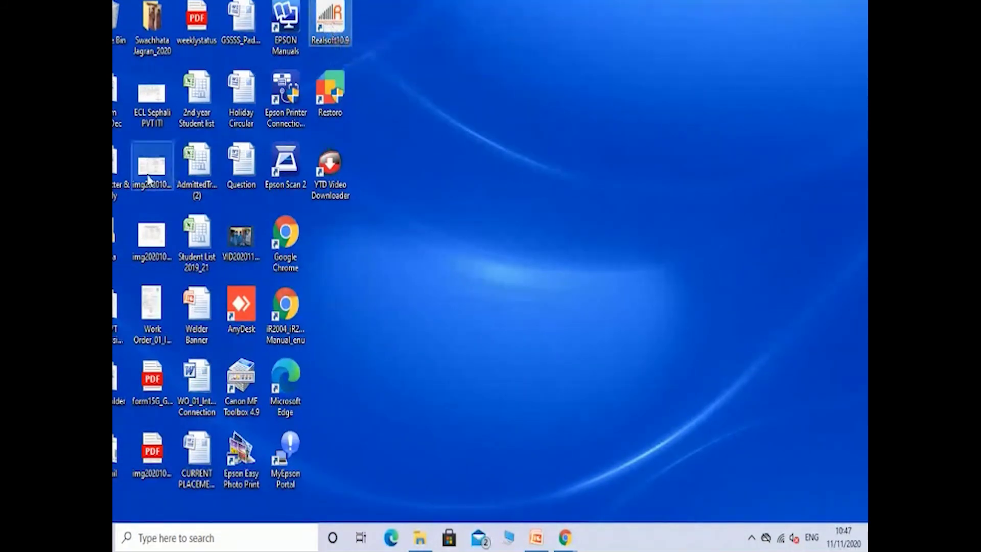
Add the Work Order file and CURRENT PLACEMENT RECORD to the non-consecutive selection with Realsoft10.9, then clear the selection
left_click(153, 308)
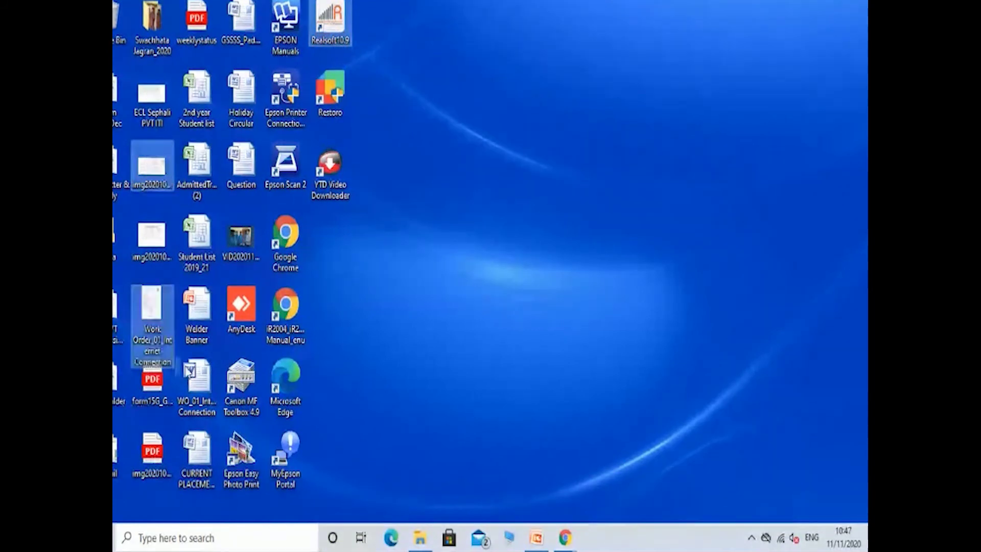
left_click(197, 457)
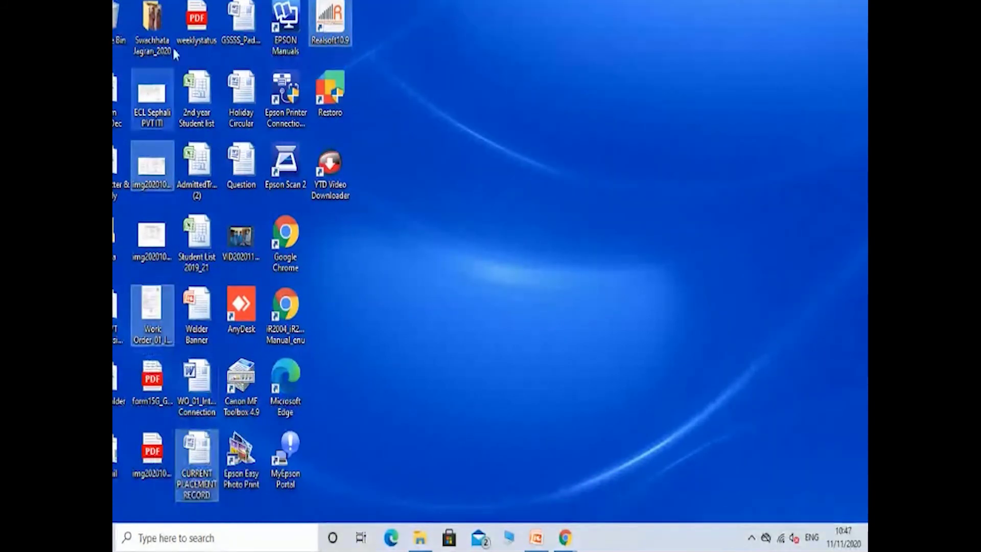
left_click(374, 312)
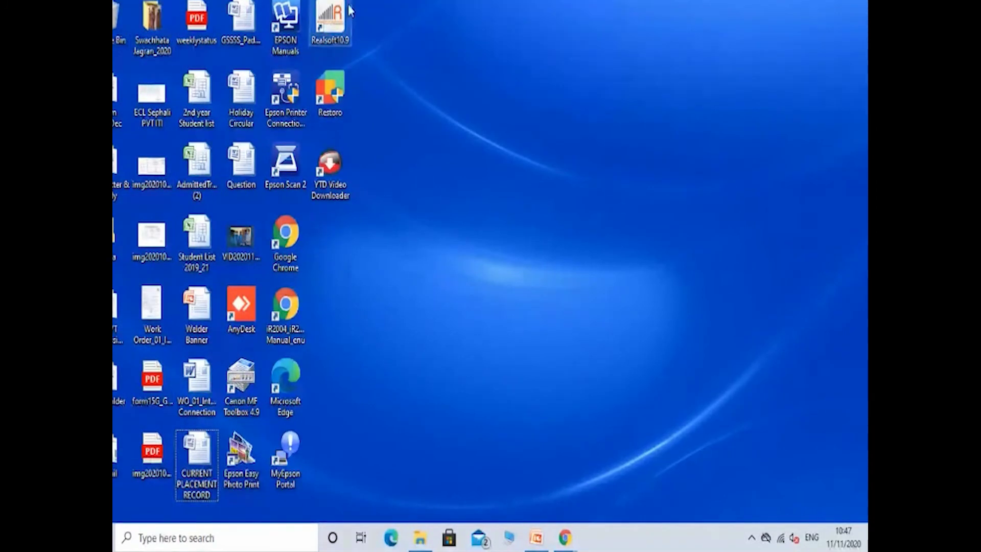
Select Swachhata Jagran_2020 and extend the selection consecutively through the rows below to the iR2004 manual shortcut
left_click(159, 24)
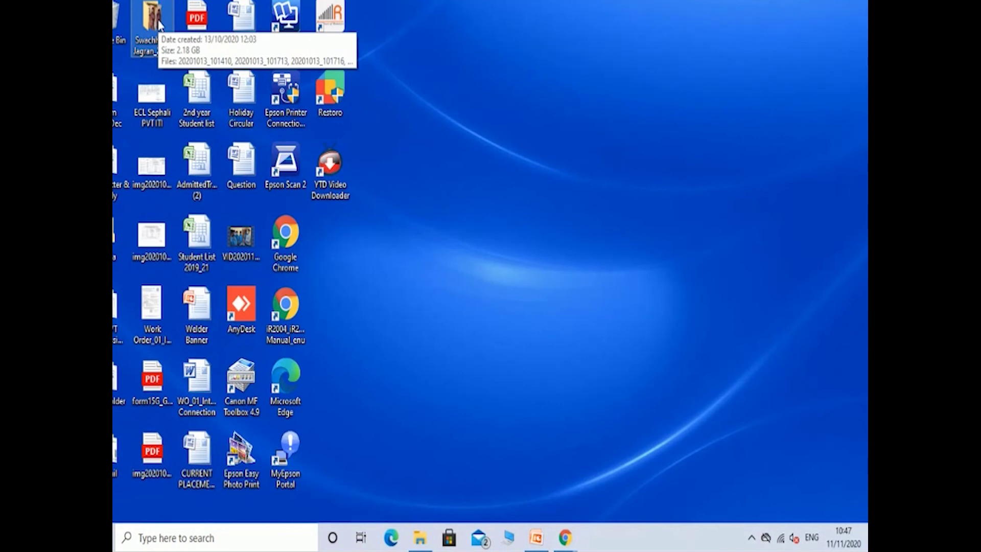
key("ctrl+a")
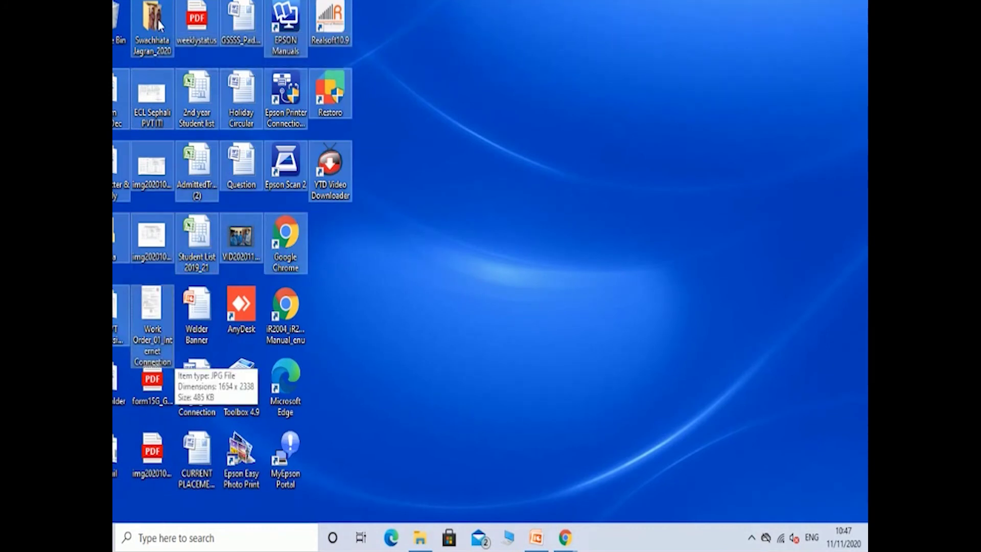
key("shift+Right")
key("shift+Right")
key("shift+Right")
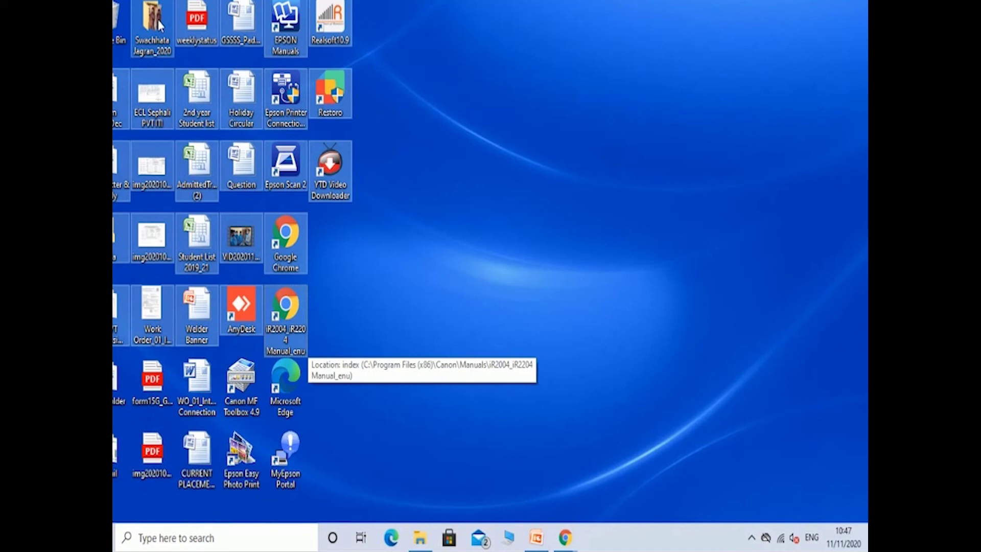
Shrink the consecutive selection back to the Govt Letter & Reply folder, then deselect all the desktop icons
key("shift+Left")
key("shift+Left")
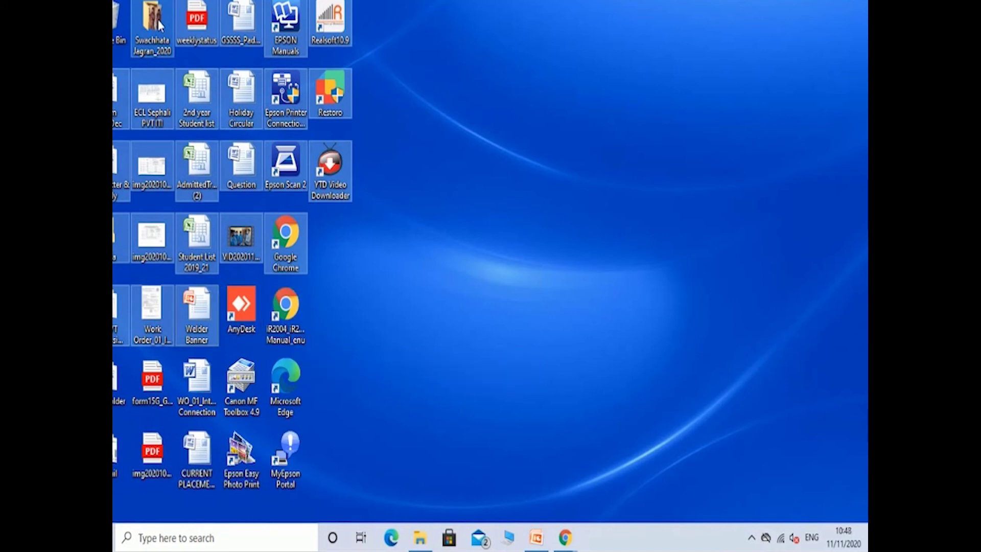
key("shift+Left")
key("shift+Left")
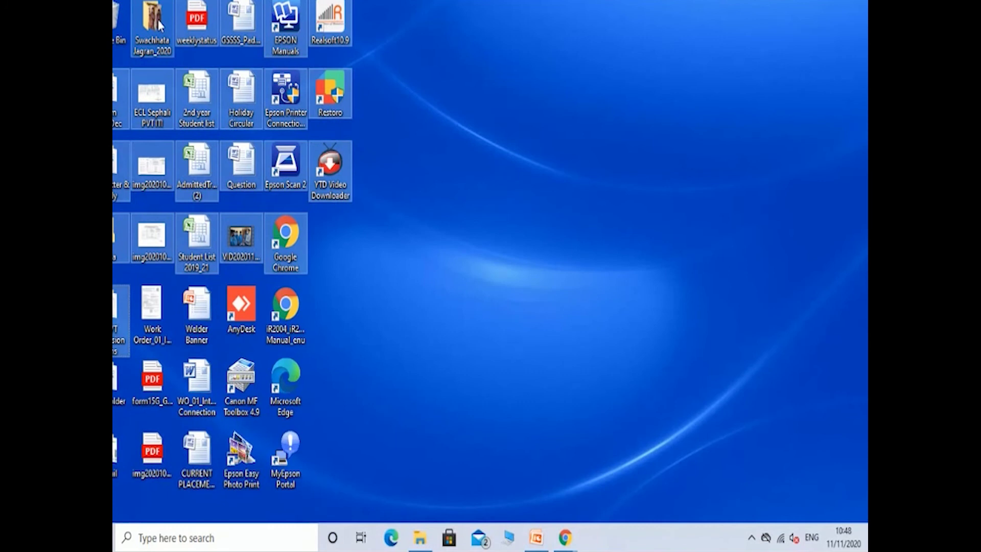
key("shift+Up")
key("shift+Up")
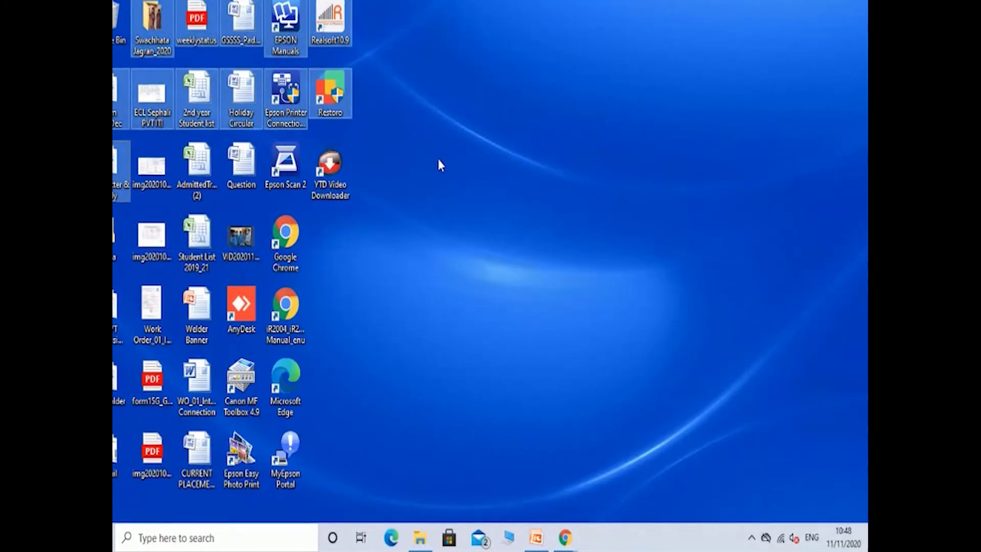
left_click(399, 273)
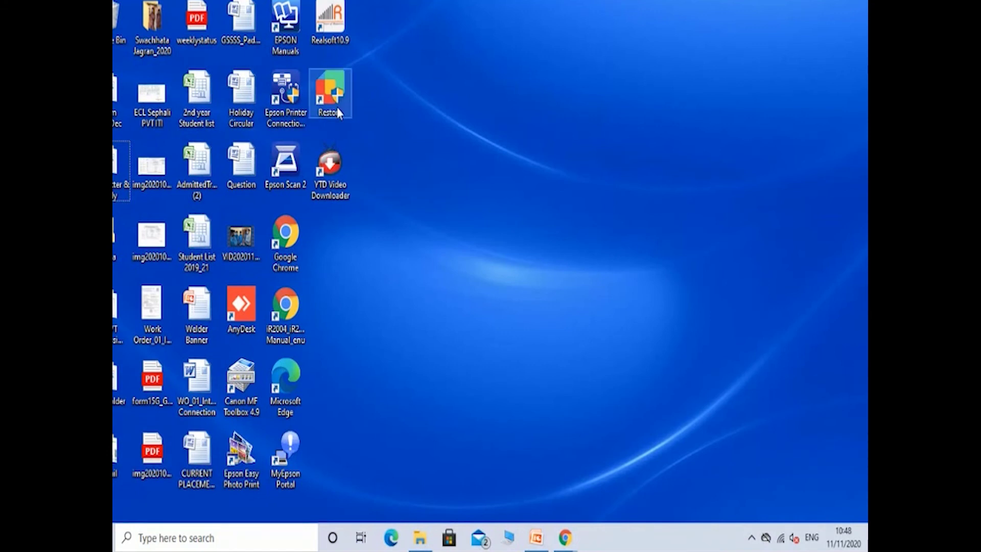
Select Swachhata Jagran_2020 and extend the selection across its row to Realsoft10.9 and down three rows to Google Chrome
left_click(153, 23)
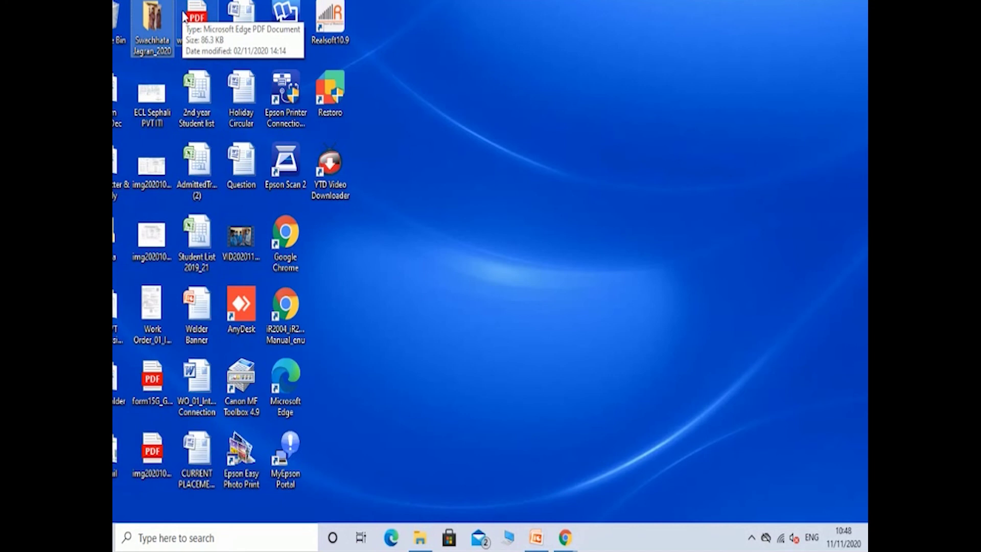
key("shift+Right")
key("shift+Right")
key("shift+Right")
key("shift+Right")
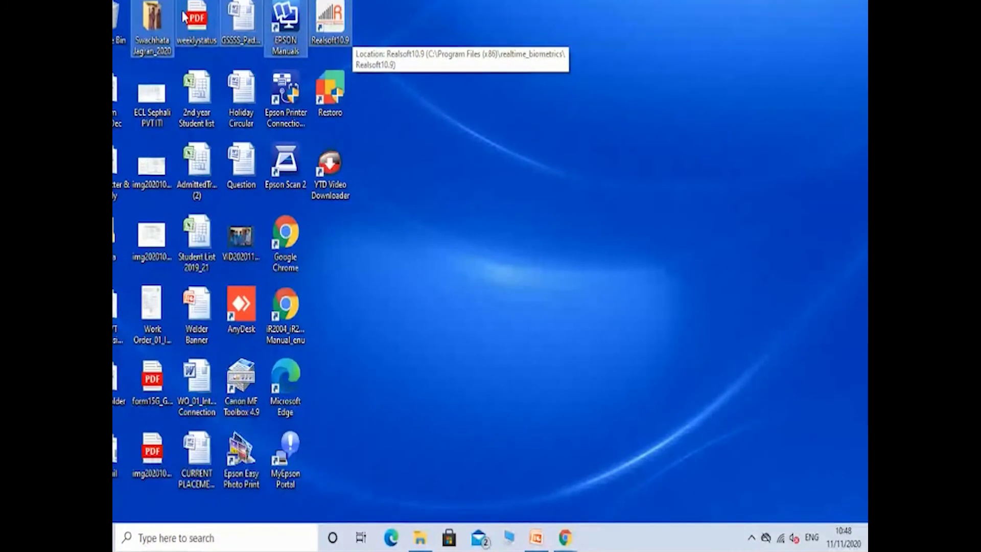
key("shift+Down")
key("shift+Down")
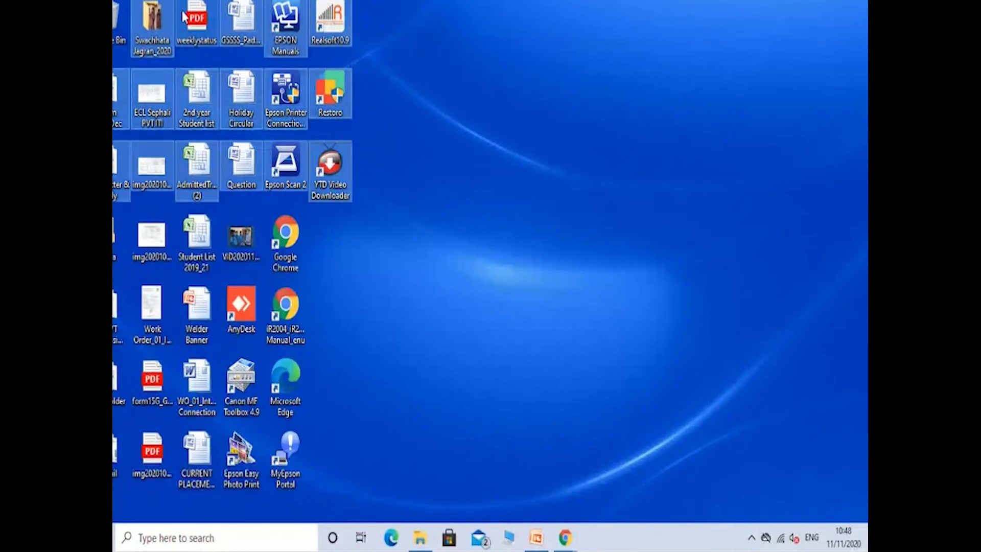
key("shift+Down")
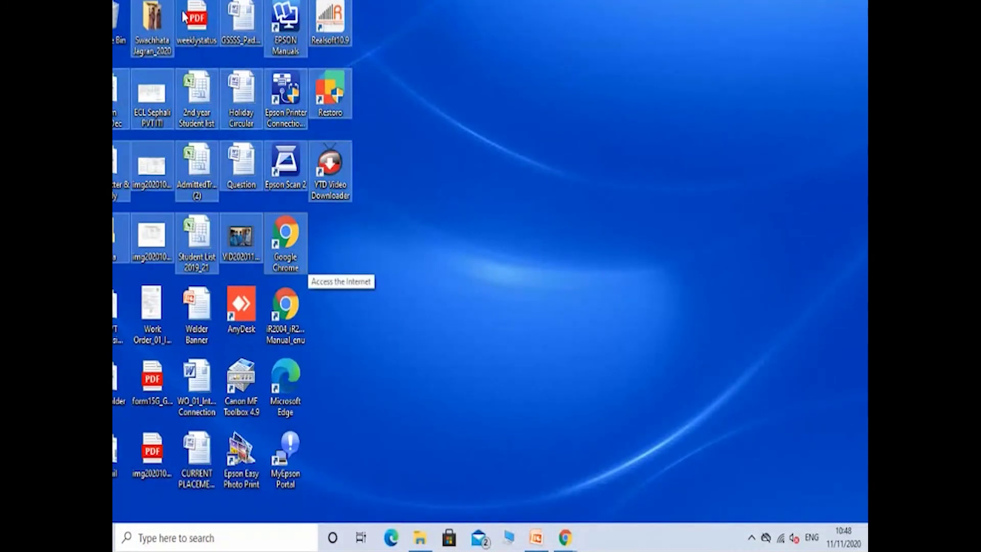
Clear the desktop selection and switch back to the Work with Files & Folders presentation in PowerPoint
left_click(437, 202)
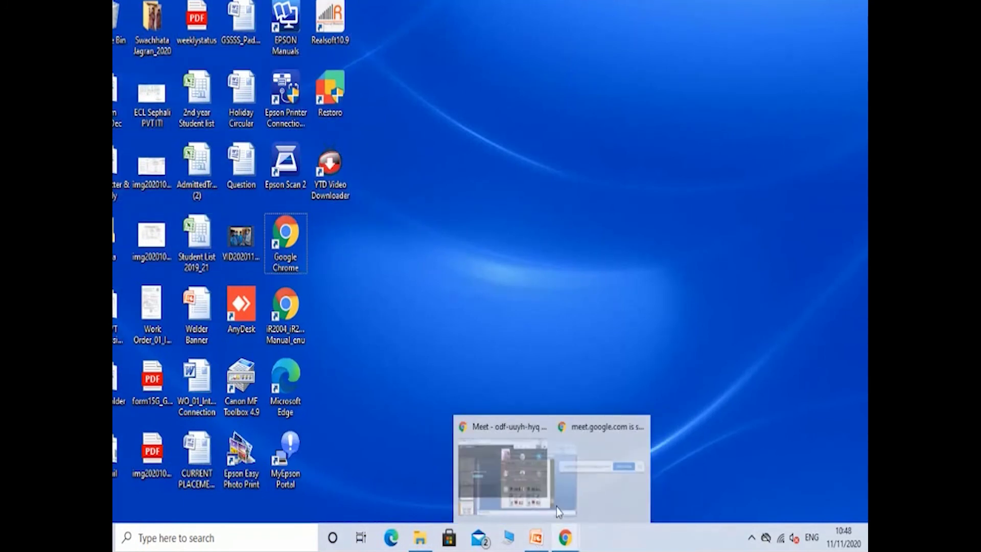
mouse_move(539, 546)
left_click(536, 470)
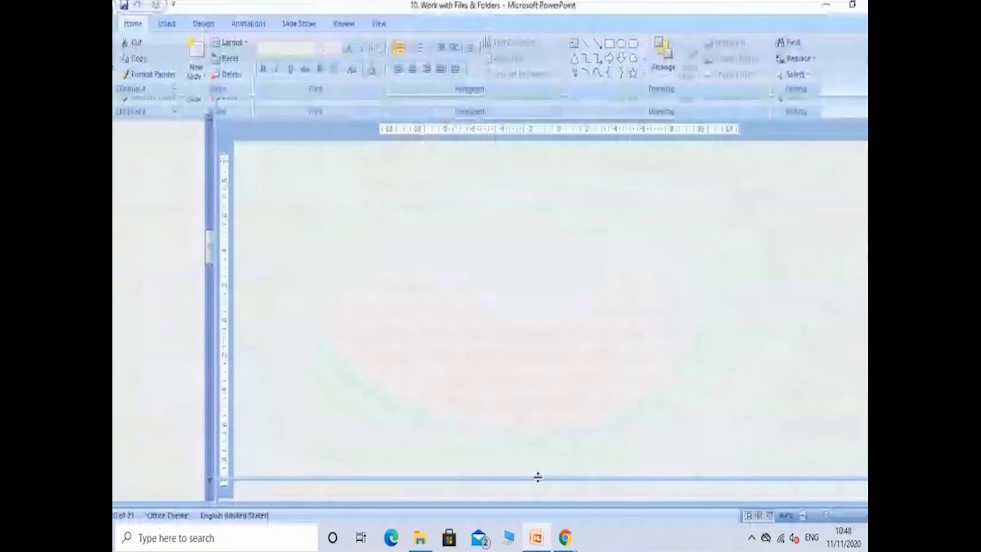